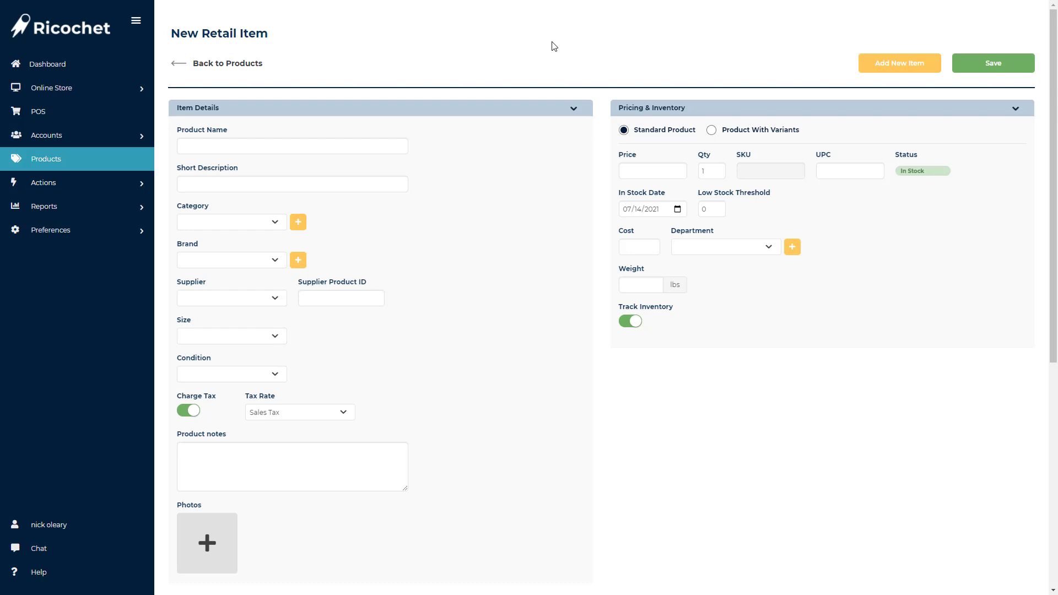
Open the Jays T-Shirts supplier record and view its inventory.
{"action": "left_click_drag", "start_coordinate": [269, 33], "coordinate": [169, 36]}
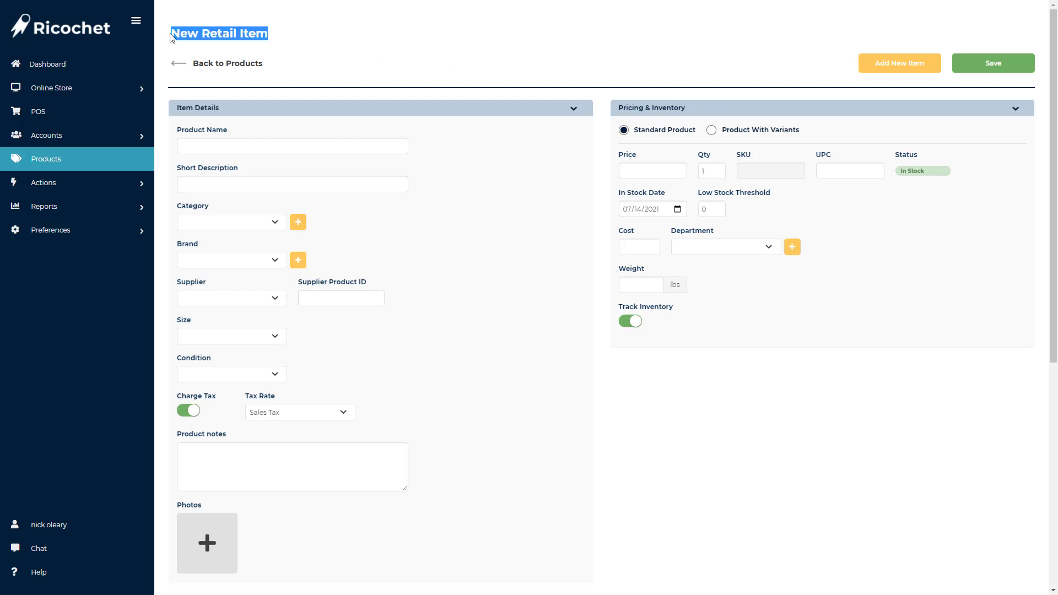
{"action": "left_click", "coordinate": [94, 136]}
{"action": "left_click", "coordinate": [44, 193]}
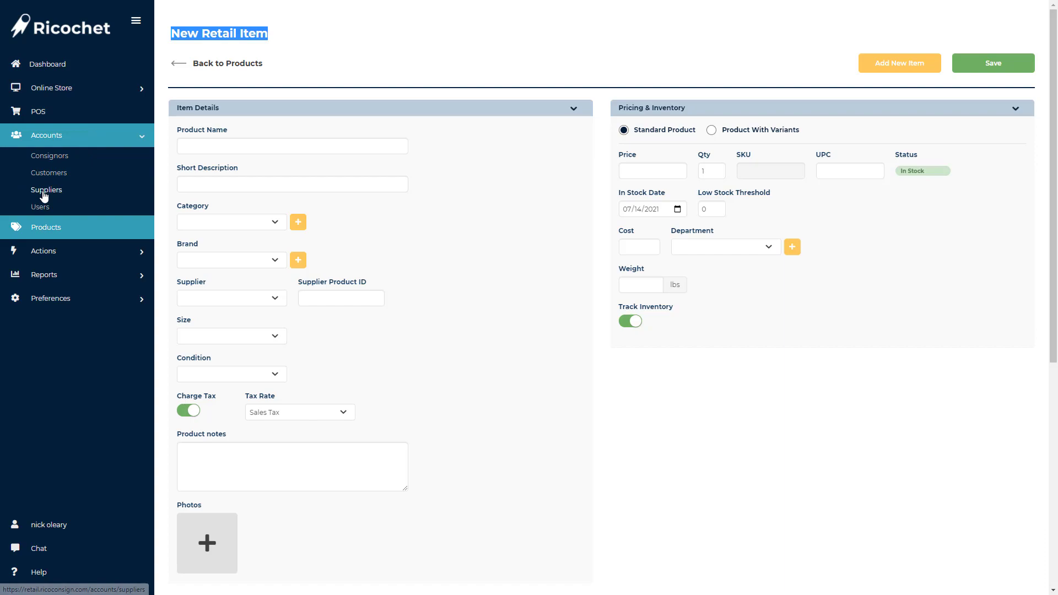
{"action": "left_click", "coordinate": [136, 22]}
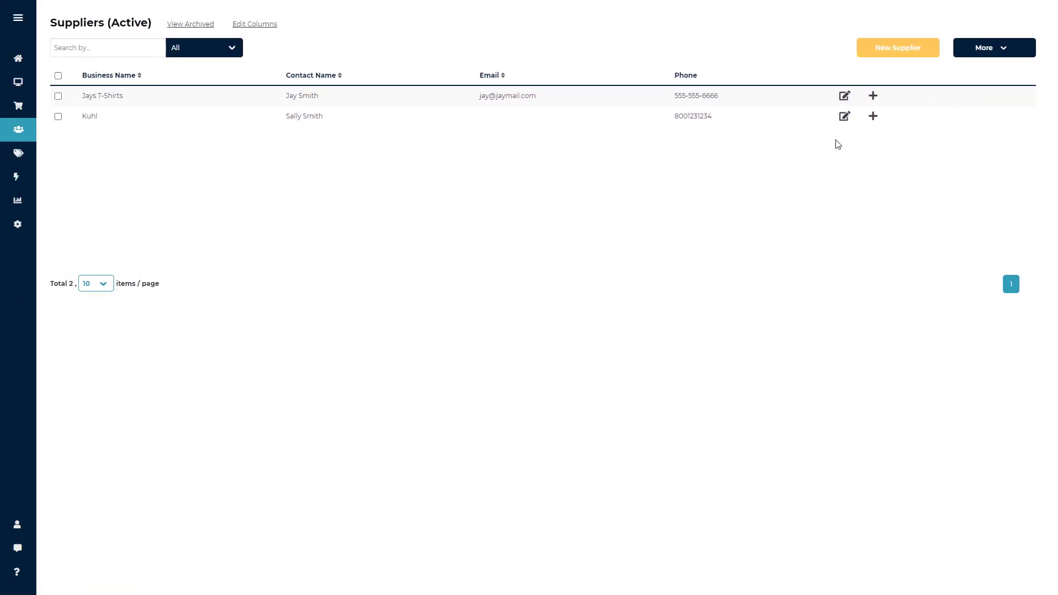
{"action": "left_click", "coordinate": [843, 97]}
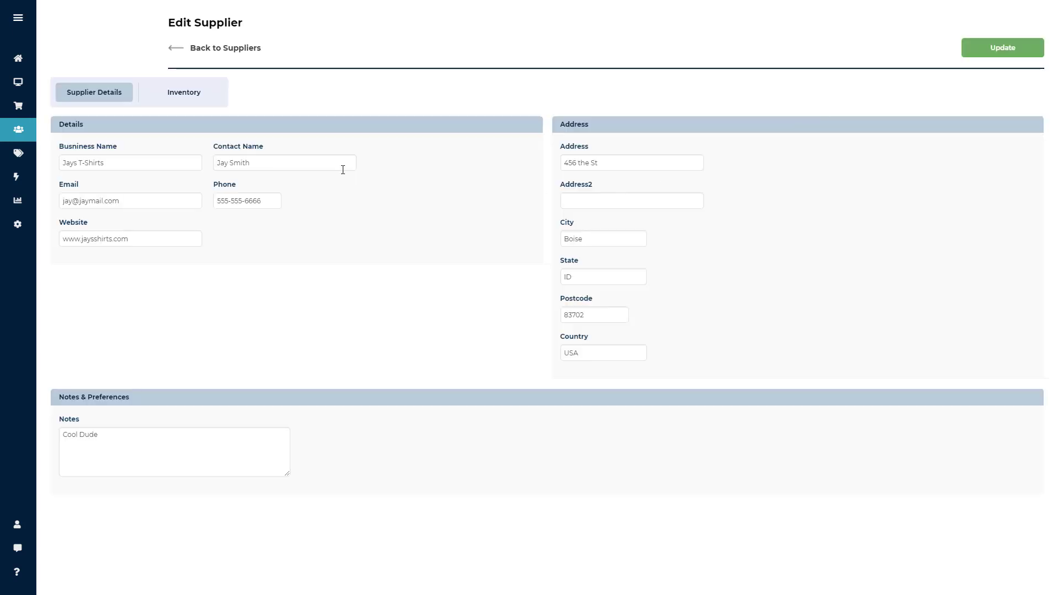
{"action": "left_click", "coordinate": [193, 98]}
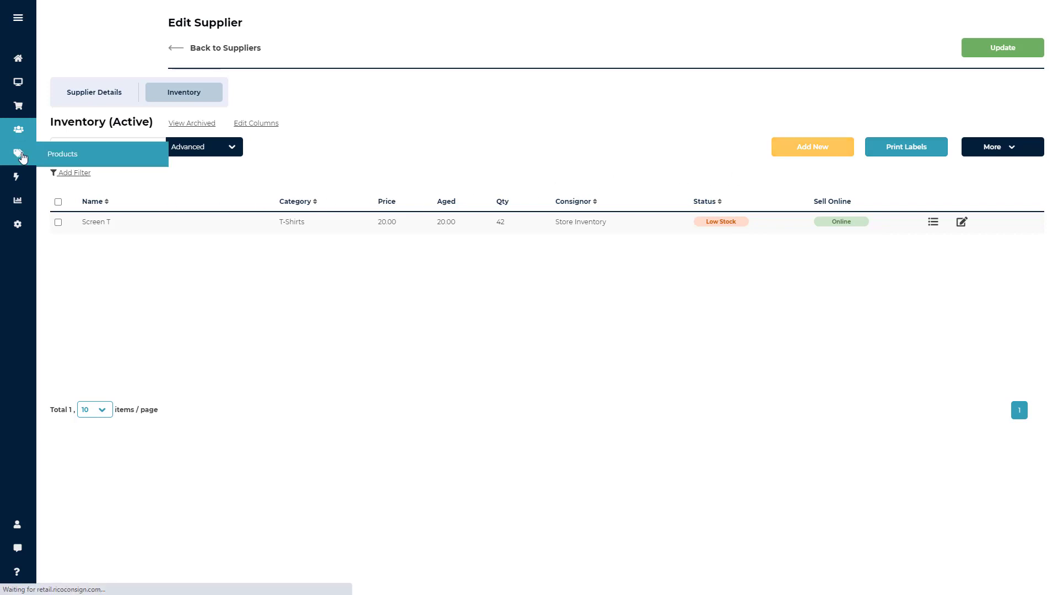
Start a new retail item from the product inventory, naming it Black Jacket with the short description "leather".
{"action": "left_click", "coordinate": [21, 157]}
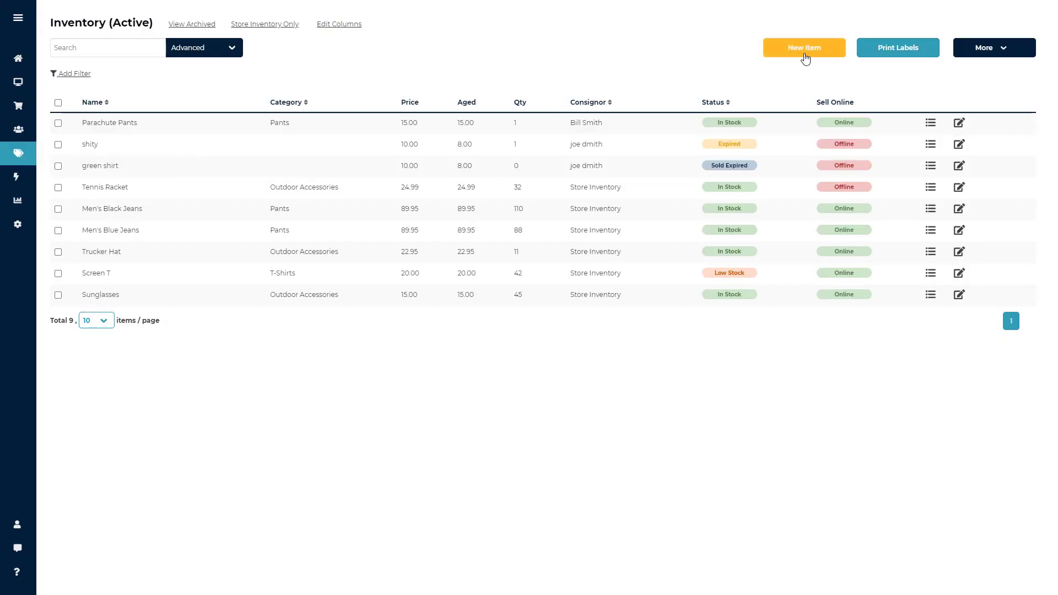
{"action": "left_click", "coordinate": [804, 56]}
{"action": "left_click", "coordinate": [218, 152]}
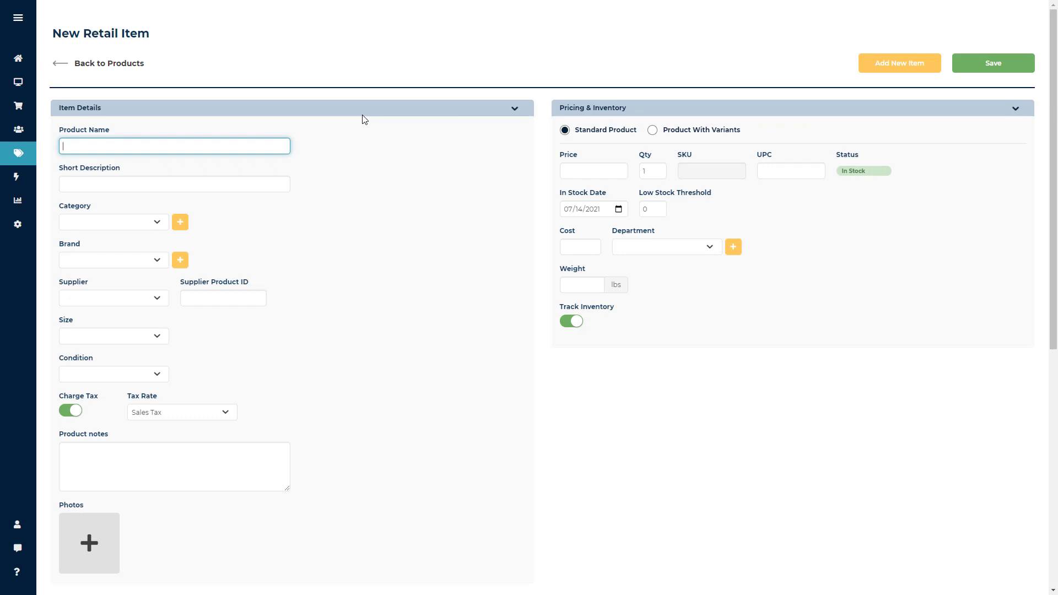
{"action": "type", "text": "Black Jacket"}
{"action": "key", "text": "Tab"}
{"action": "type", "text": "leather"}
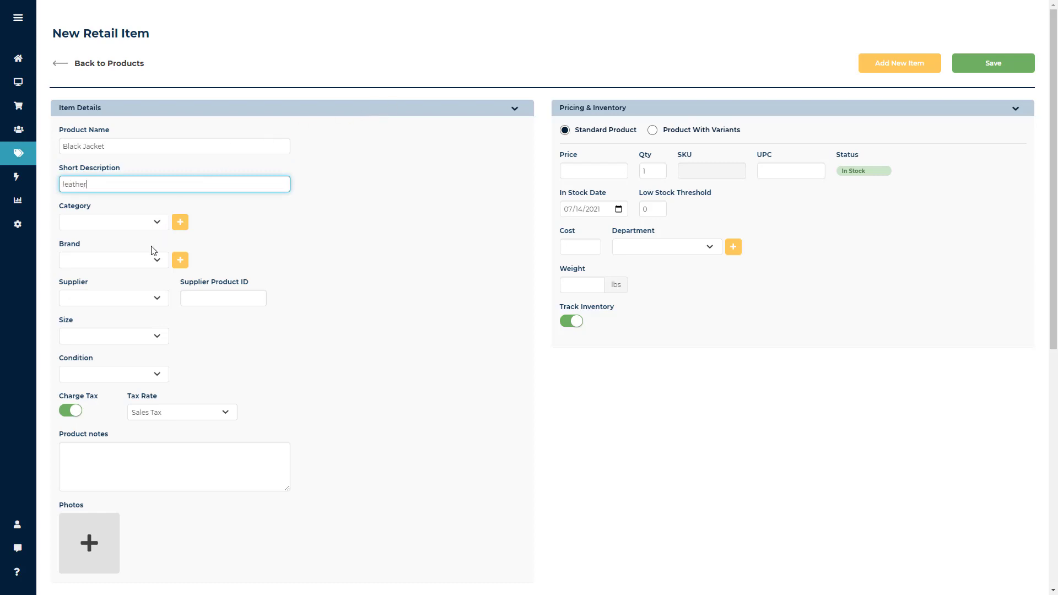
Check the existing category and brand choices for the new item without selecting any.
{"action": "left_click", "coordinate": [157, 223]}
{"action": "left_click", "coordinate": [157, 225]}
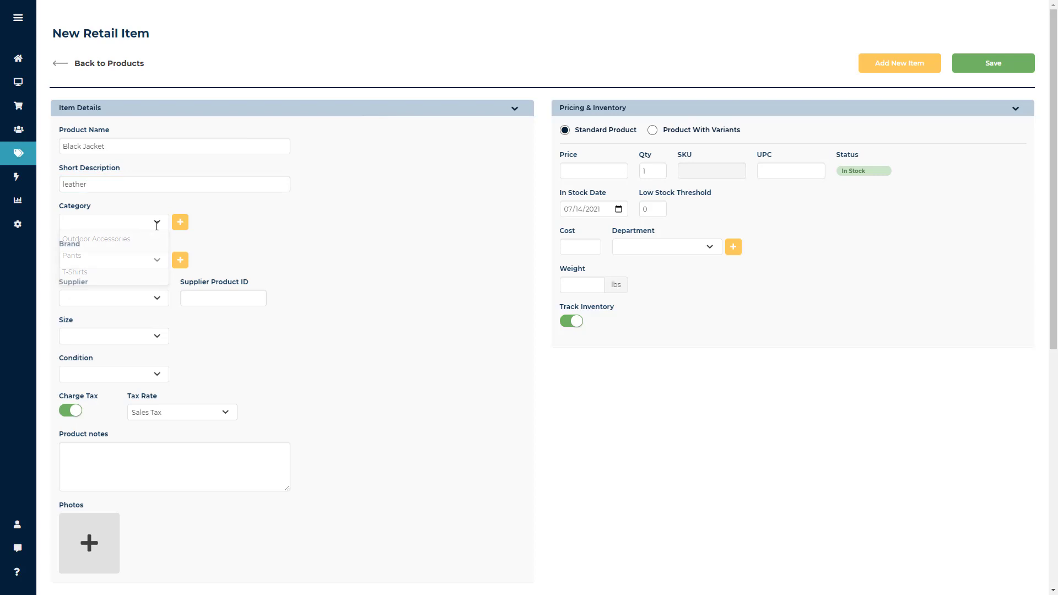
{"action": "left_click", "coordinate": [158, 263]}
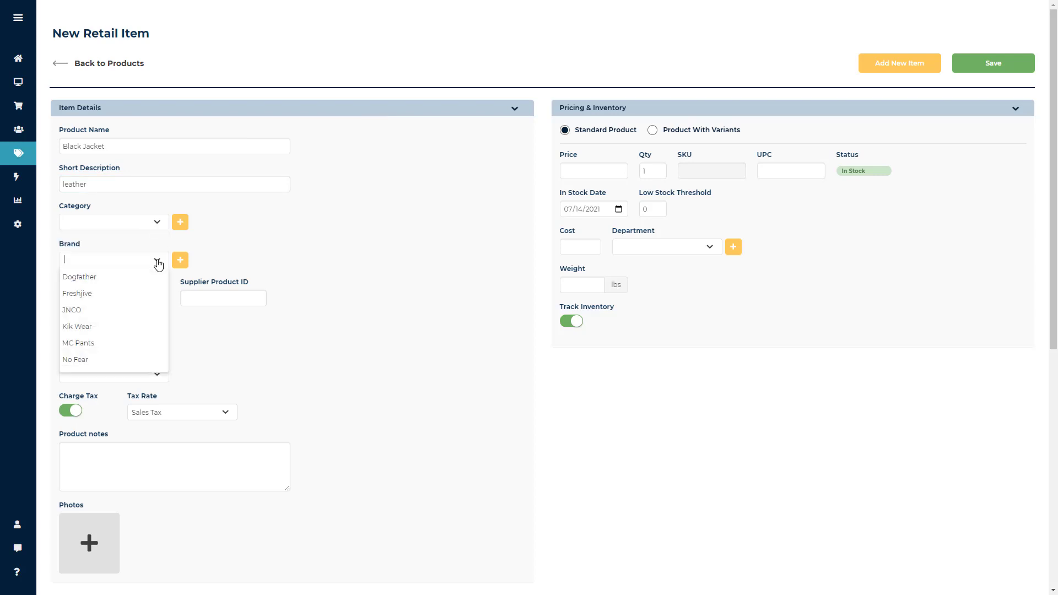
{"action": "left_click", "coordinate": [159, 263]}
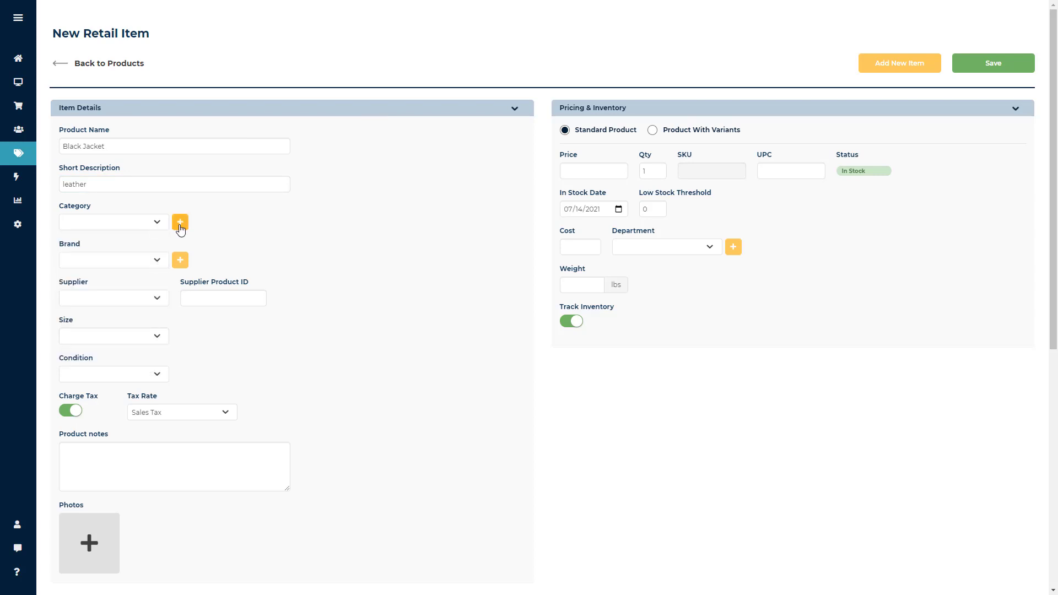
Create and save a new category named Jackets for the item.
{"action": "left_click", "coordinate": [180, 223]}
{"action": "left_click", "coordinate": [337, 197]}
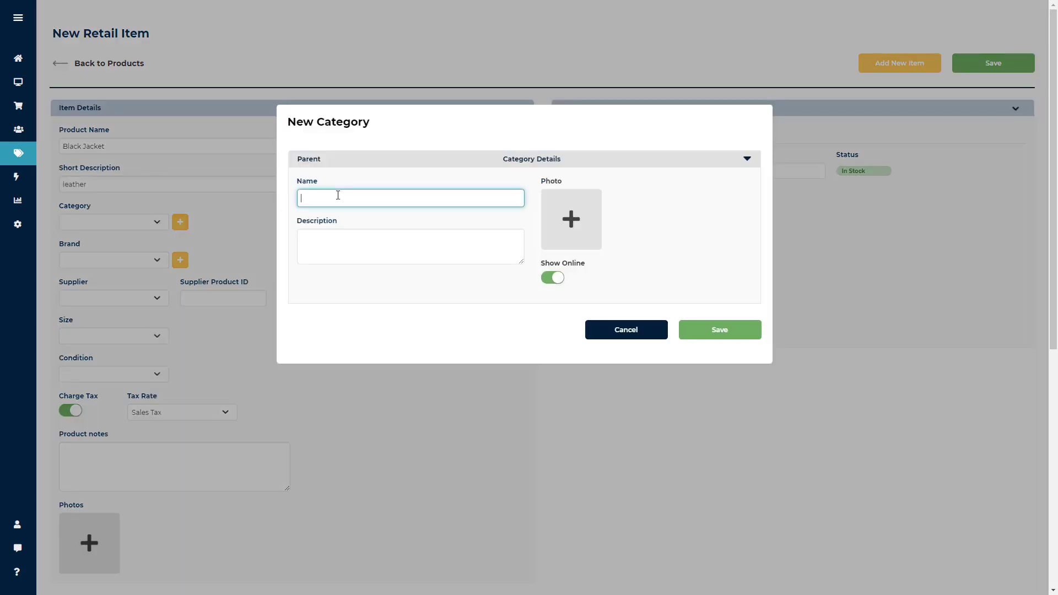
{"action": "type", "text": "Jackets"}
{"action": "left_click", "coordinate": [713, 334]}
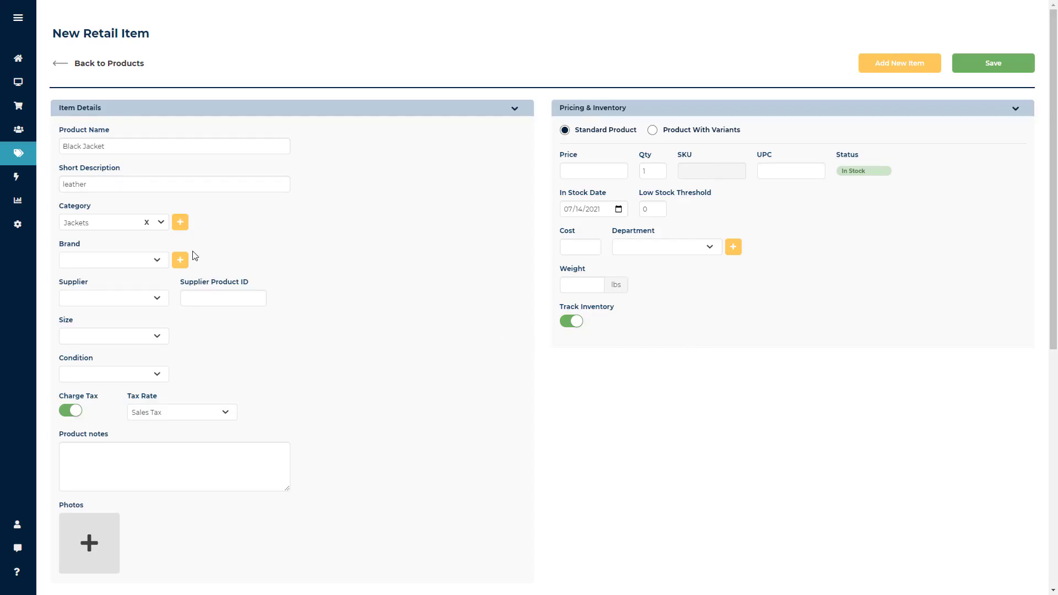
Create and save a new brand named Billys Jackets for the item.
{"action": "left_click", "coordinate": [181, 261]}
{"action": "left_click", "coordinate": [409, 161]}
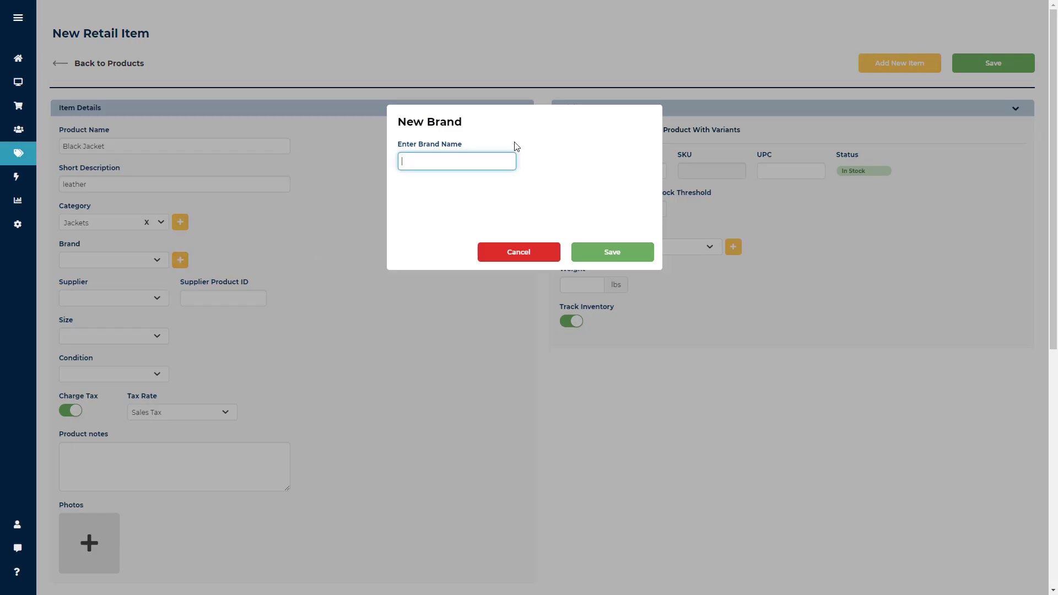
{"action": "type", "text": "Blllys Jackets"}
{"action": "left_click", "coordinate": [611, 252]}
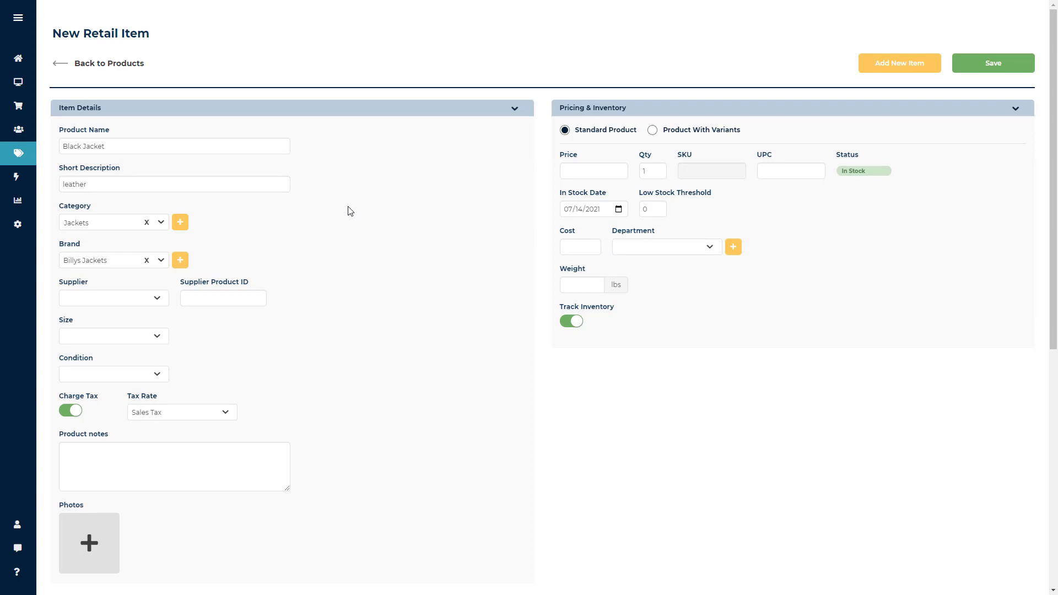
Set the item's supplier to Kuhl and enter 1-12345 as the supplier product ID.
{"action": "scroll", "coordinate": [348, 211], "scroll_direction": "down", "scroll_amount": 2}
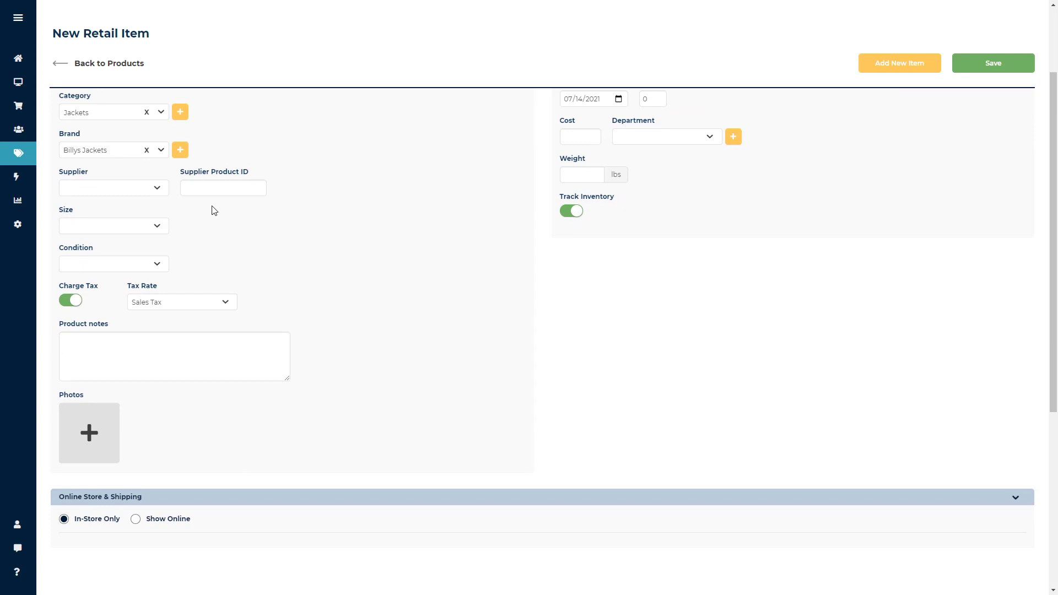
{"action": "left_click", "coordinate": [159, 195]}
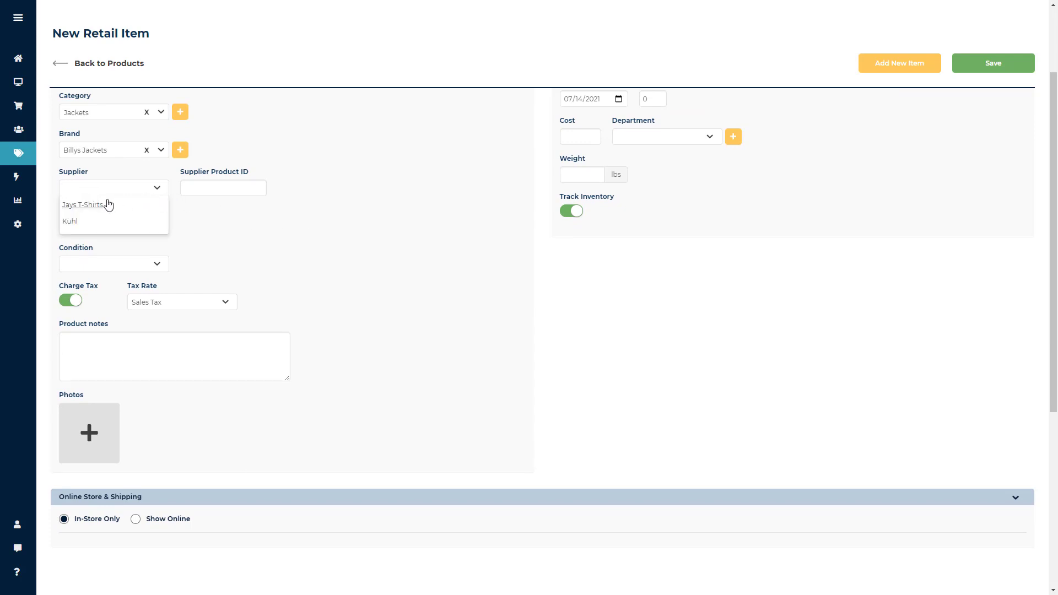
{"action": "left_click", "coordinate": [70, 223]}
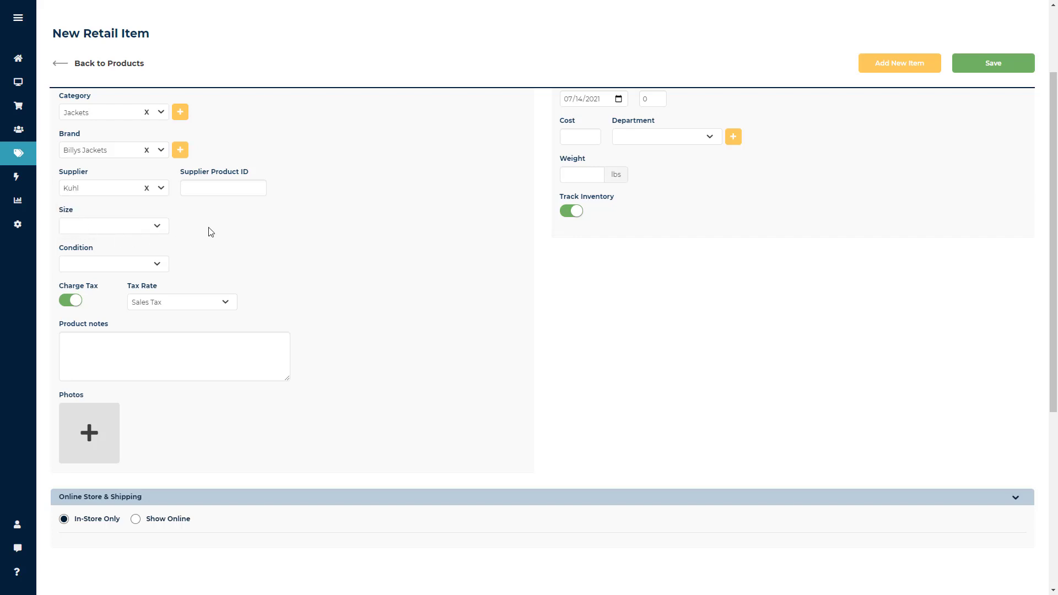
{"action": "left_click", "coordinate": [207, 189]}
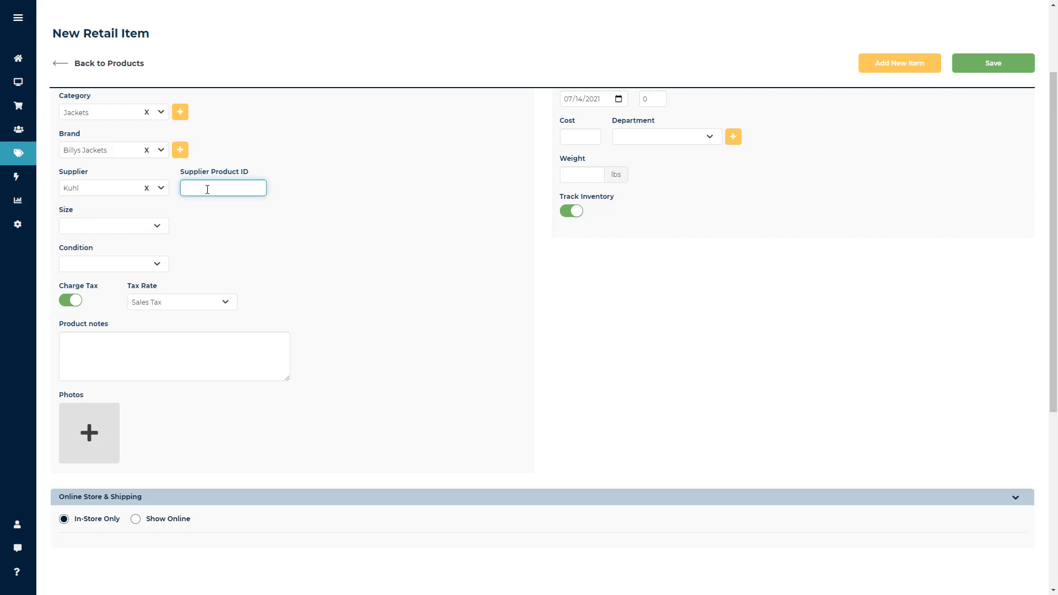
{"action": "type", "text": "1-12345"}
{"action": "left_click", "coordinate": [196, 212]}
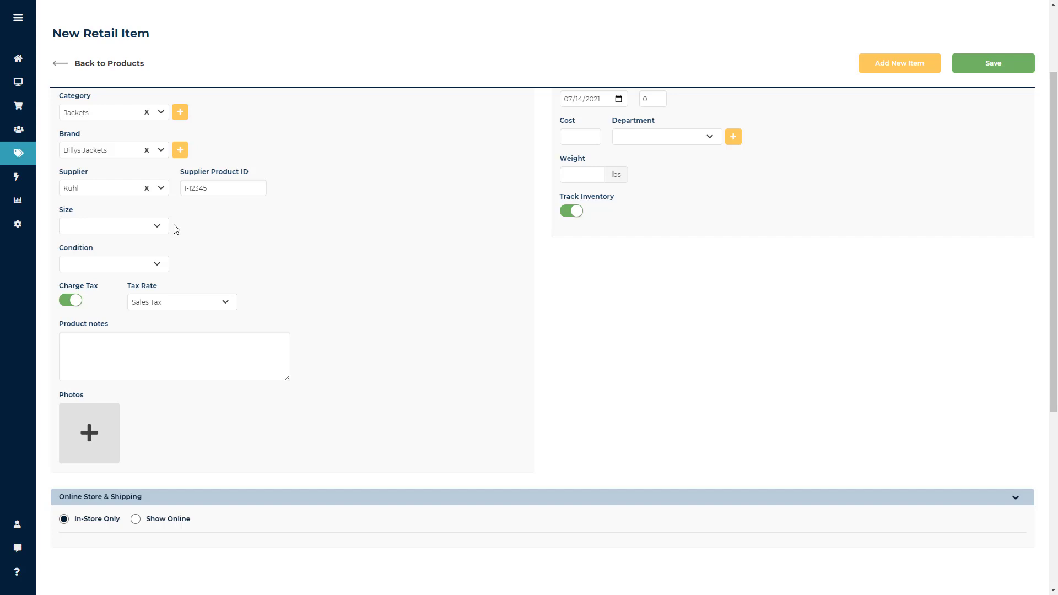
Switch Charge Tax off and back on for the item.
{"action": "mouse_move", "coordinate": [40, 231]}
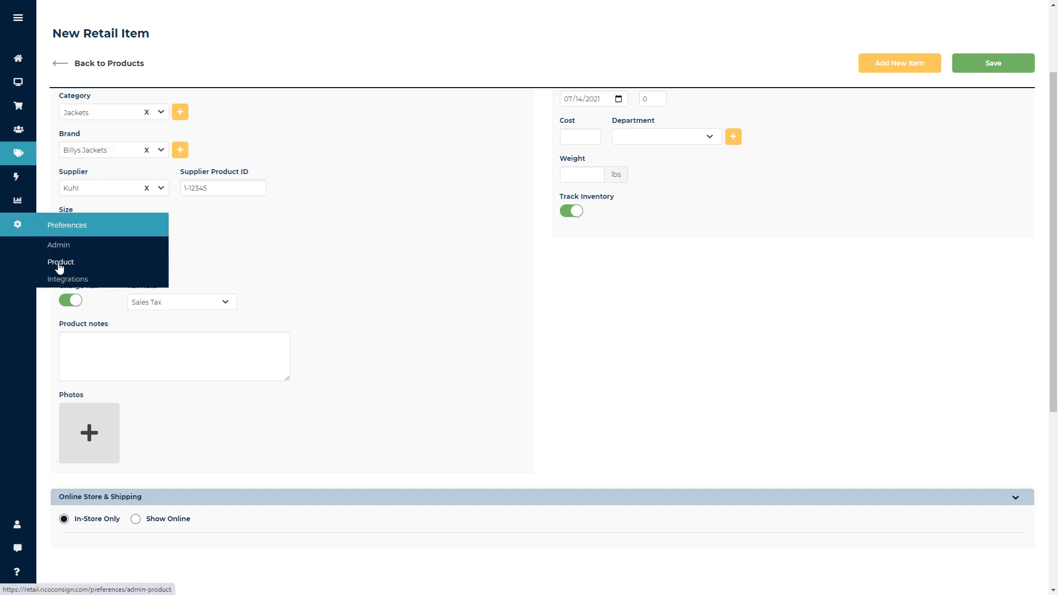
{"action": "scroll", "coordinate": [301, 243], "scroll_direction": "down", "scroll_amount": 2}
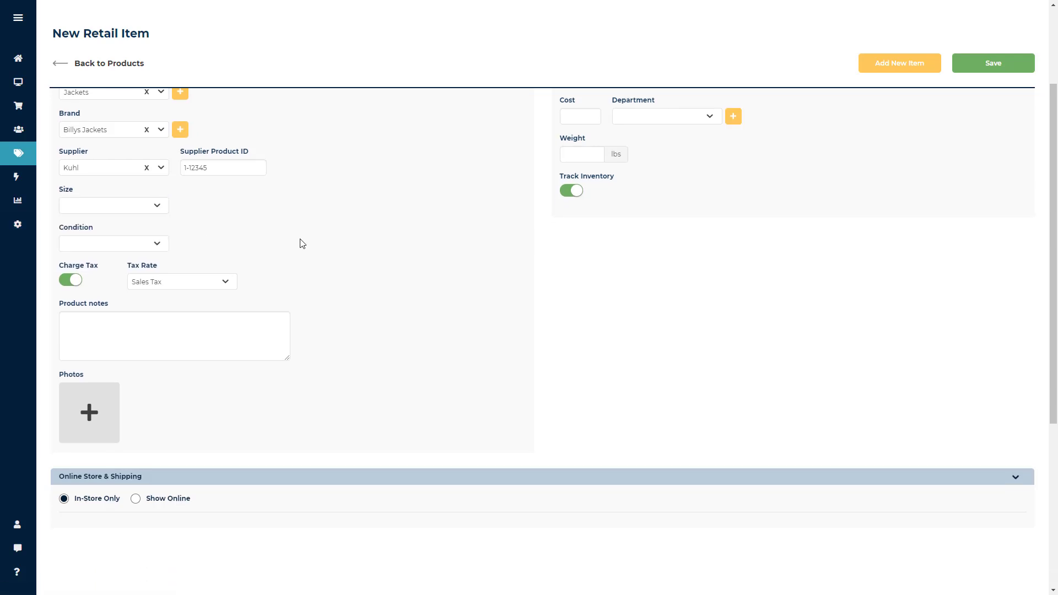
{"action": "left_click", "coordinate": [73, 194]}
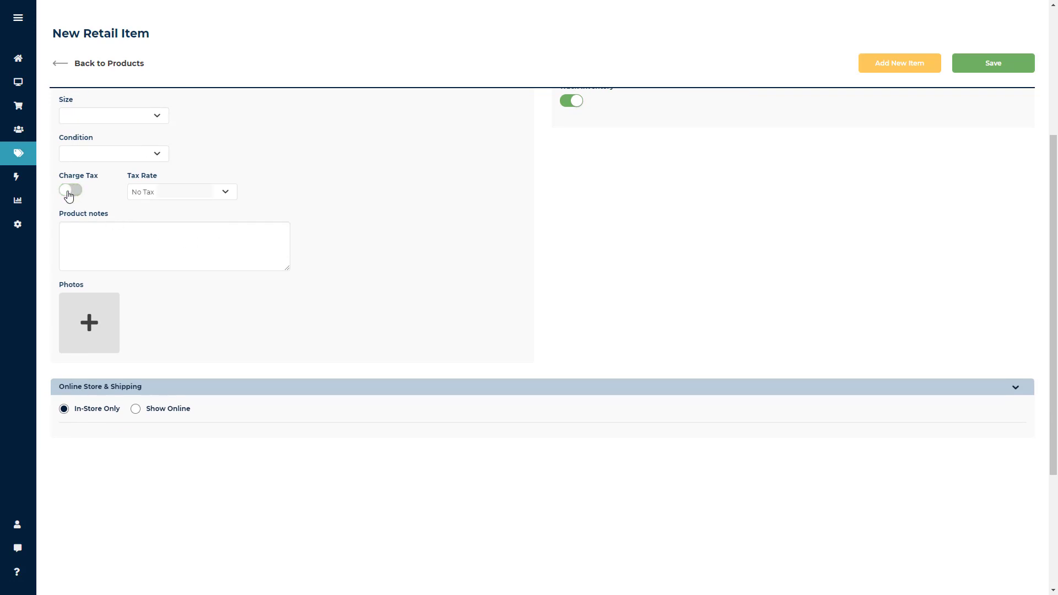
{"action": "left_click", "coordinate": [73, 194]}
{"action": "left_click", "coordinate": [76, 225]}
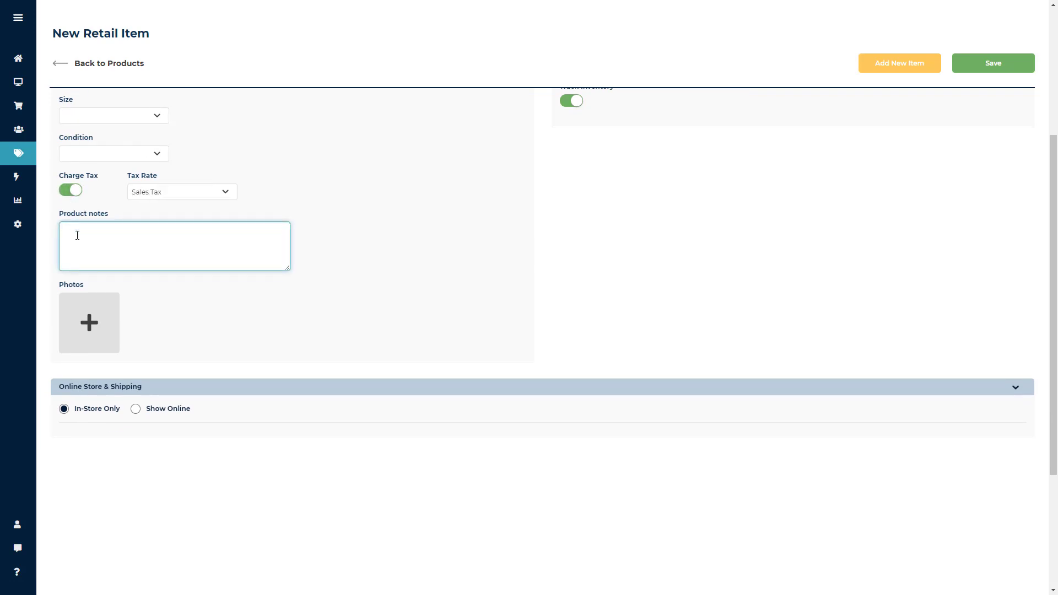
{"action": "left_click", "coordinate": [79, 290]}
{"action": "double_click", "coordinate": [80, 287]}
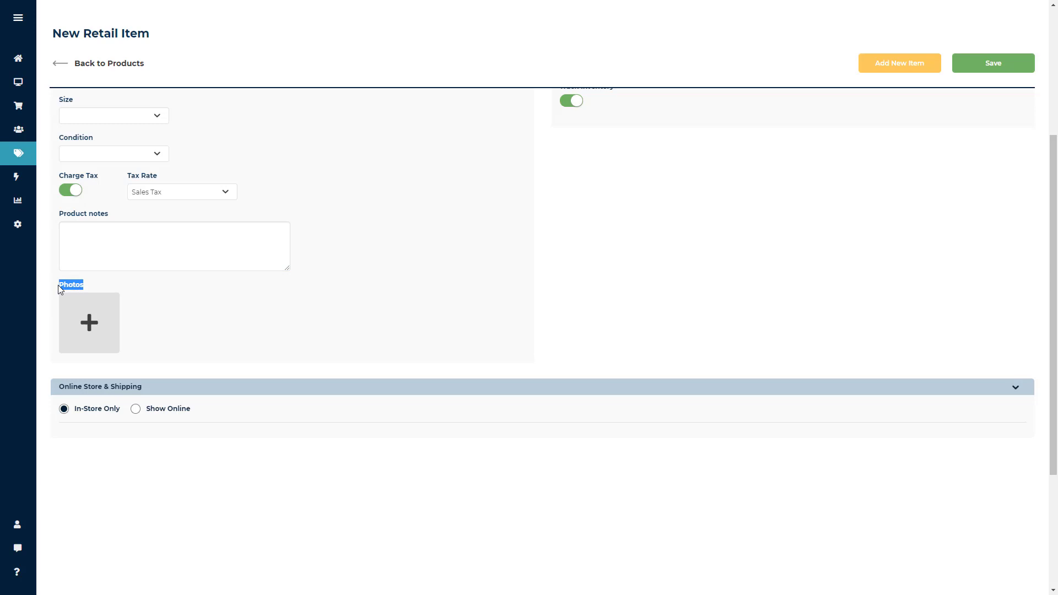
{"action": "left_click", "coordinate": [203, 313]}
Preview the Product With Variants pricing layout and return to Standard Product.
{"action": "scroll", "coordinate": [387, 322], "scroll_direction": "up", "scroll_amount": 4}
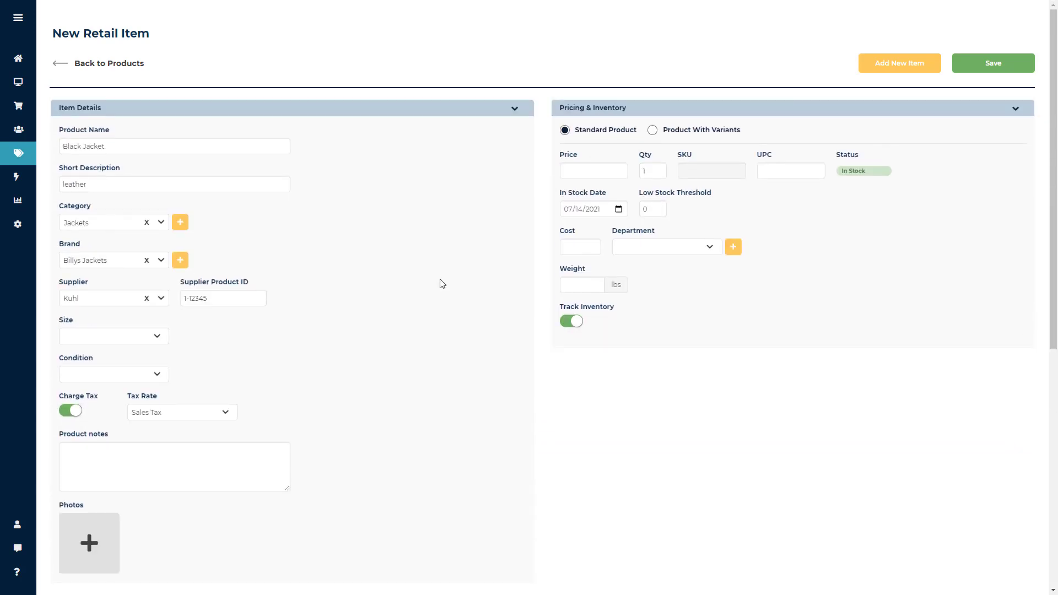
{"action": "left_click", "coordinate": [653, 131]}
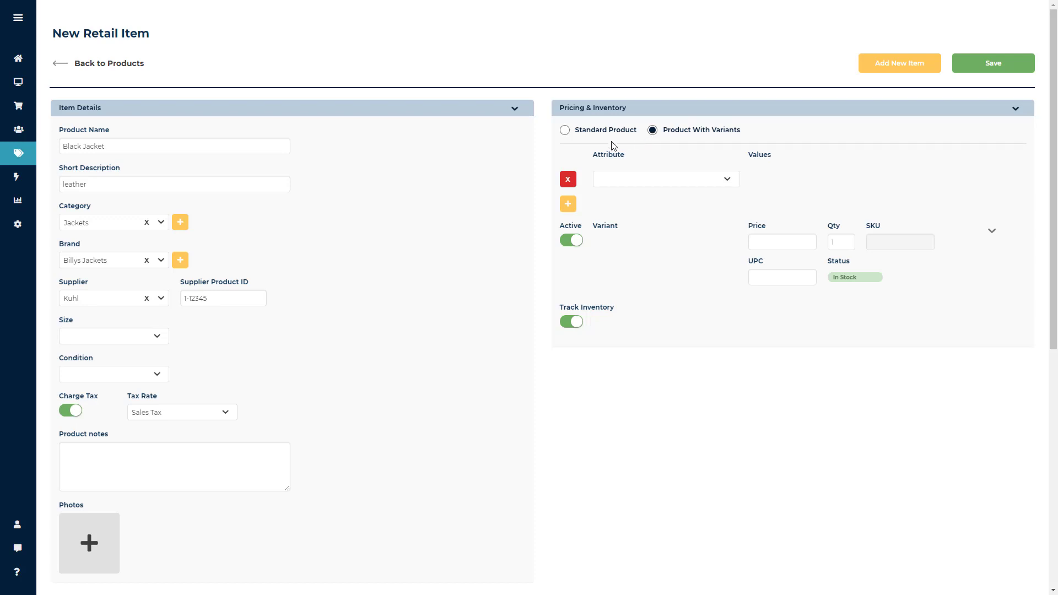
{"action": "left_click", "coordinate": [565, 130]}
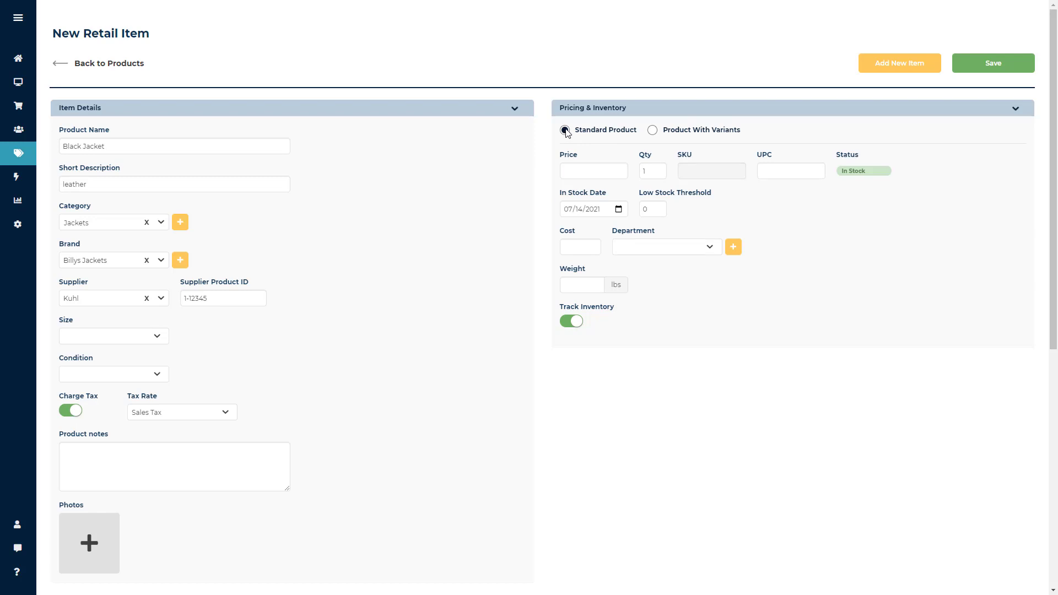
Examine the standard product's price, quantity, low stock threshold, cost, SKU, UPC and status fields without entering values.
{"action": "left_click", "coordinate": [588, 167]}
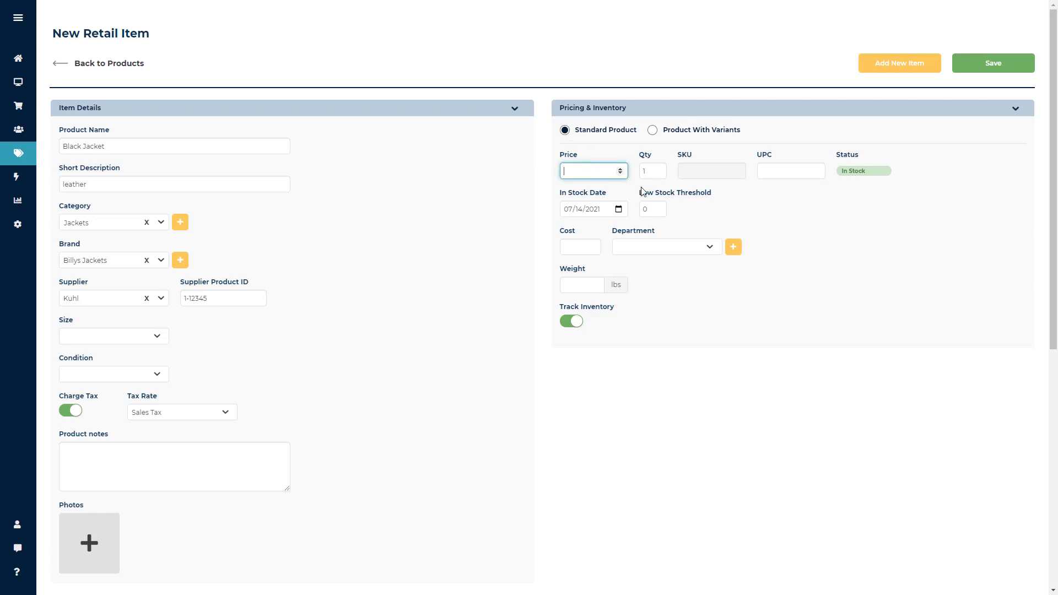
{"action": "left_click", "coordinate": [654, 174]}
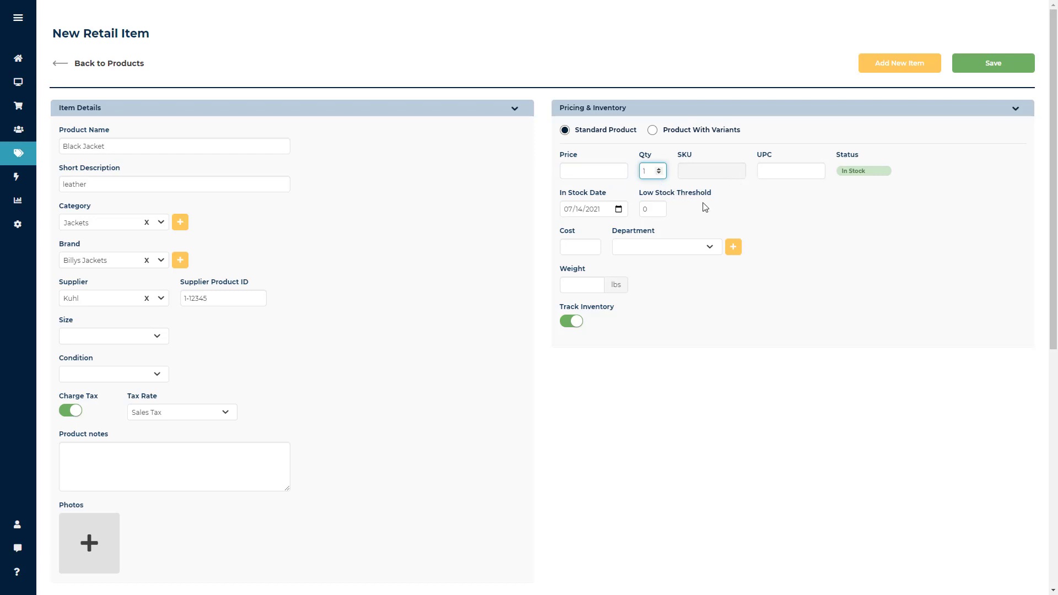
{"action": "left_click", "coordinate": [660, 213]}
{"action": "left_click", "coordinate": [579, 243]}
{"action": "left_click", "coordinate": [693, 173]}
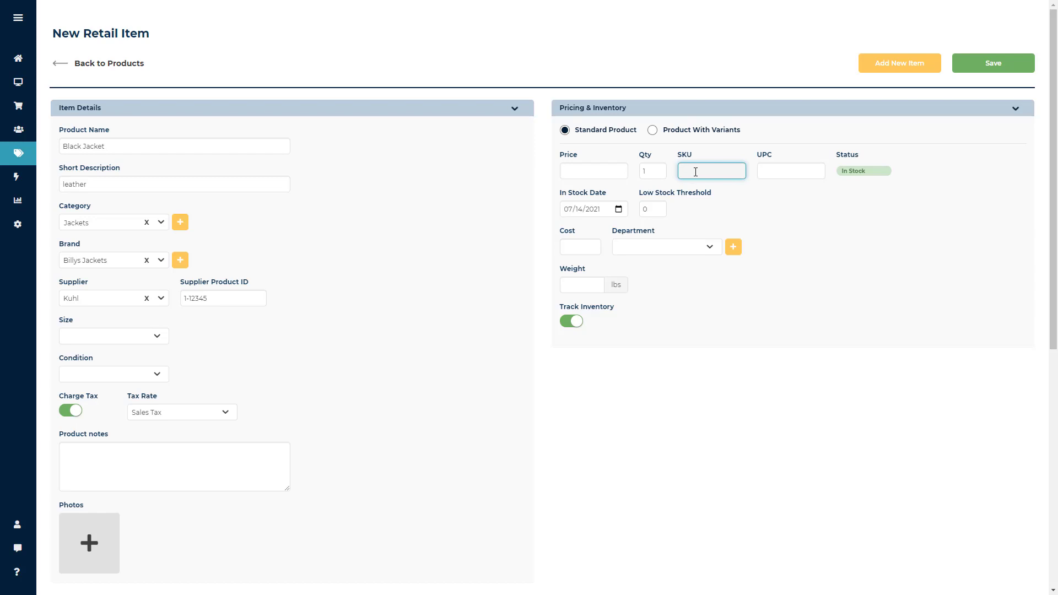
{"action": "left_click", "coordinate": [777, 177]}
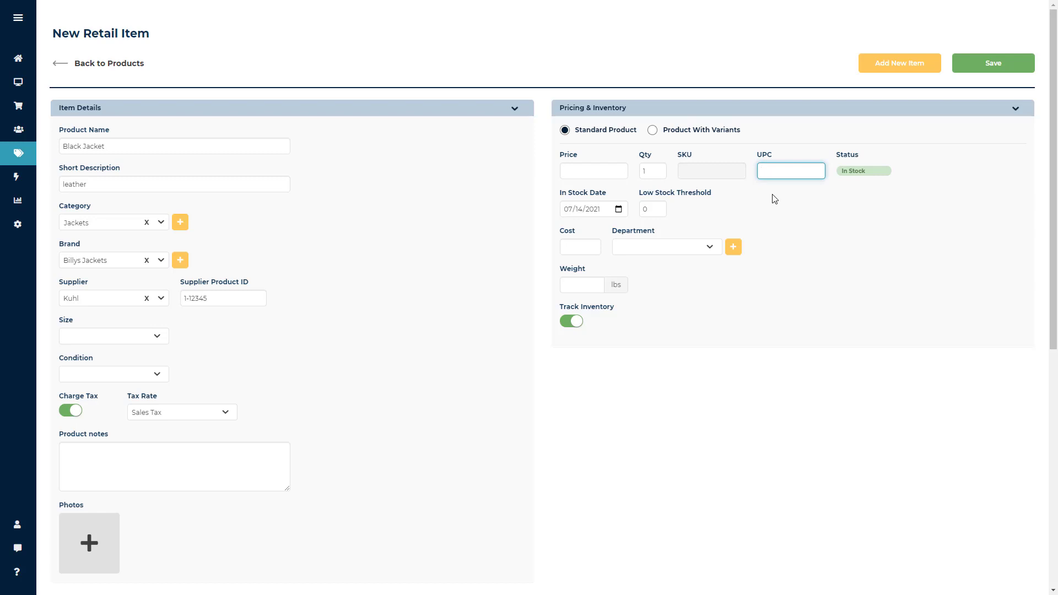
{"action": "left_click", "coordinate": [777, 200]}
{"action": "left_click_drag", "start_coordinate": [867, 172], "coordinate": [843, 177]}
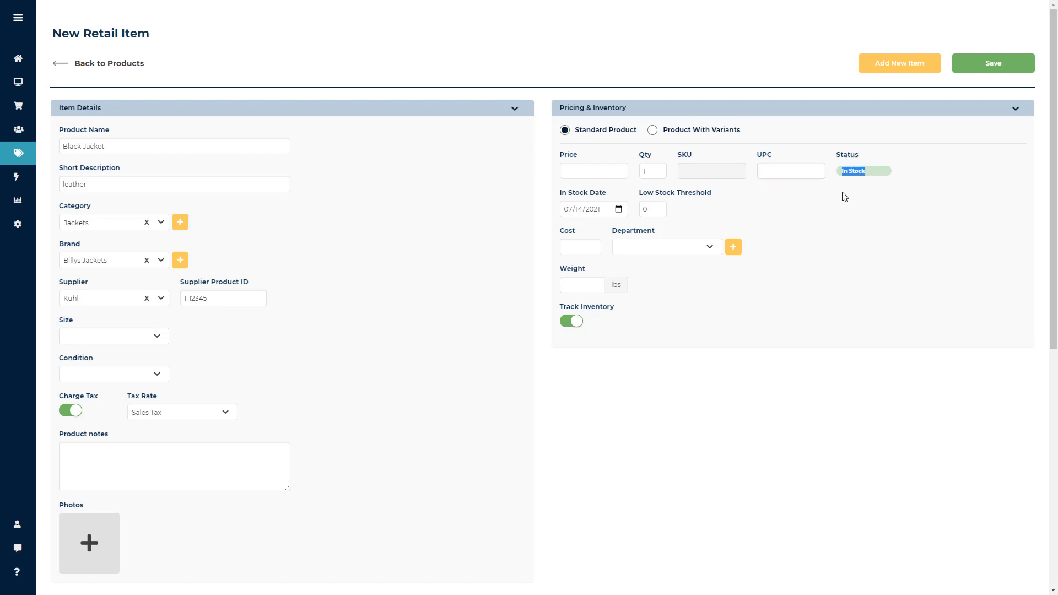
{"action": "left_click", "coordinate": [845, 197]}
Assign the item to the Spring department, and open the new department form and cancel it.
{"action": "left_click", "coordinate": [709, 244]}
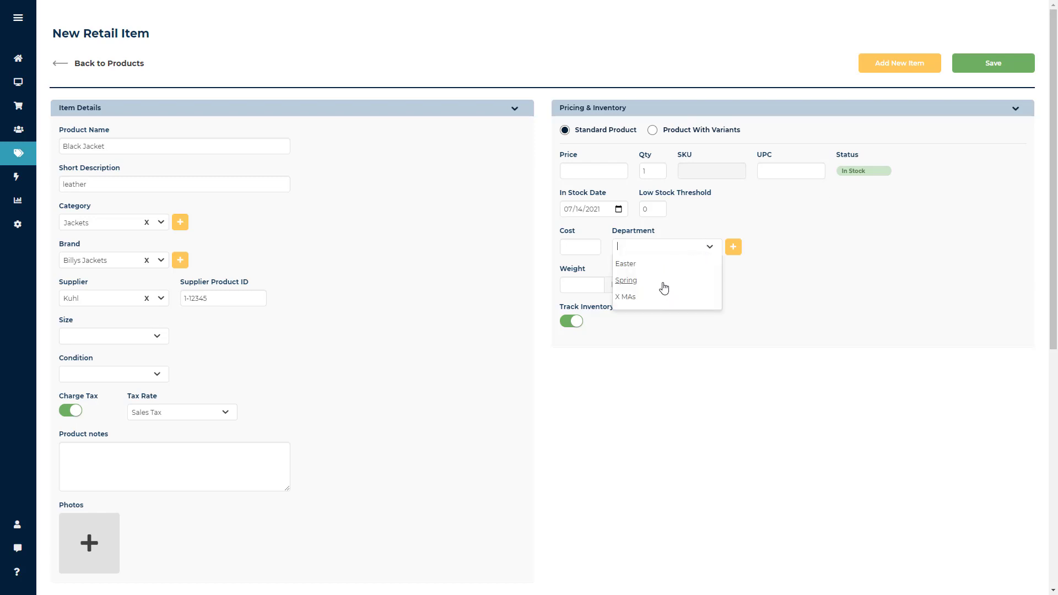
{"action": "left_click", "coordinate": [664, 282]}
{"action": "left_click", "coordinate": [735, 253]}
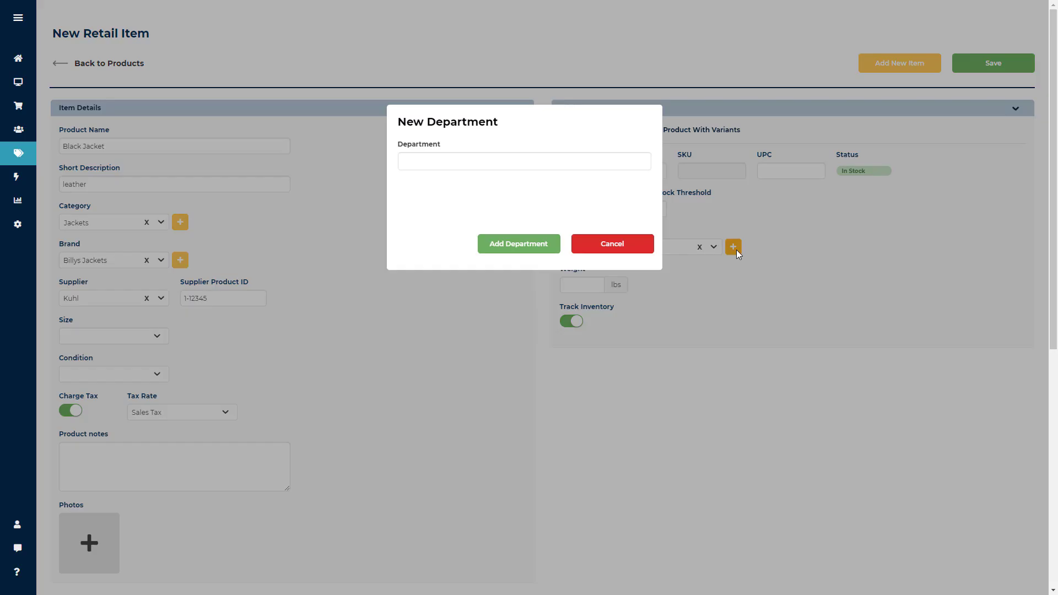
{"action": "left_click", "coordinate": [636, 251]}
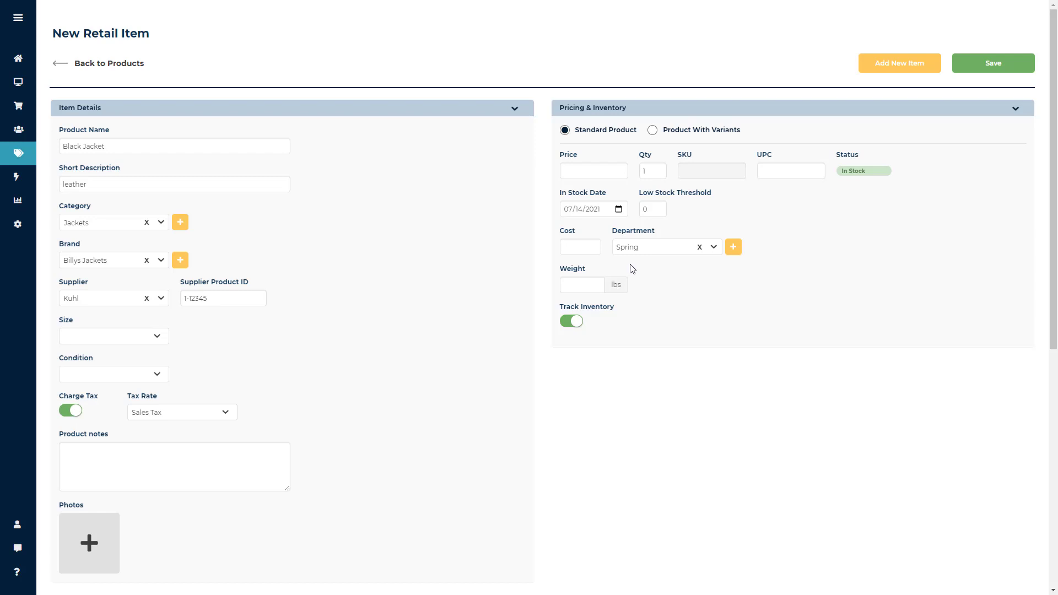
Switch inventory tracking off and back on, and change the product type to Product With Variants.
{"action": "left_click", "coordinate": [574, 322]}
{"action": "left_click", "coordinate": [582, 330]}
{"action": "left_click", "coordinate": [654, 132]}
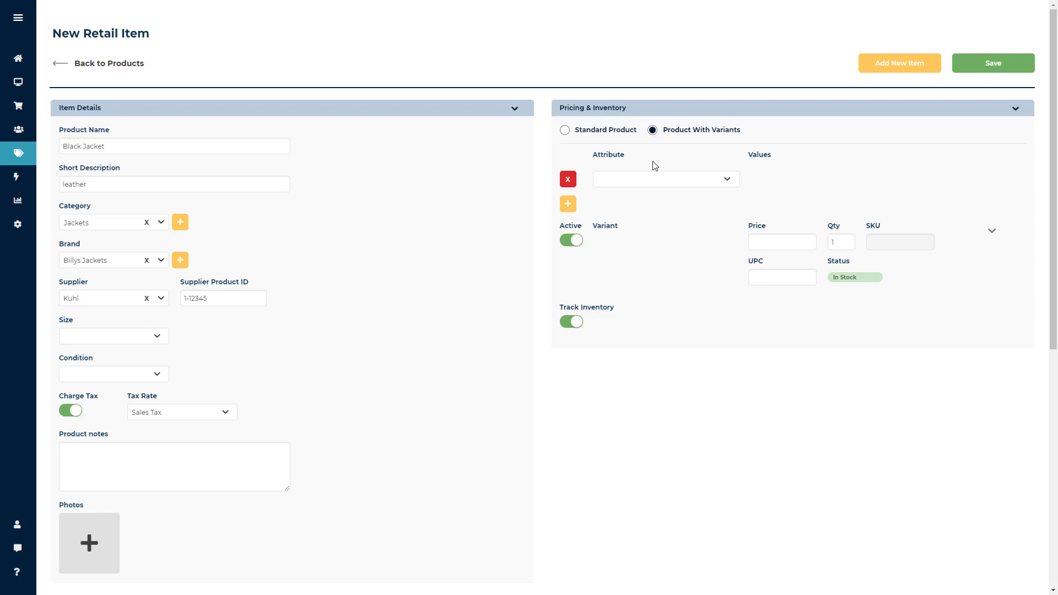
Define the variants by Shirt Size with values XS, S, M and L, and add and remove an empty second attribute row.
{"action": "left_click", "coordinate": [726, 183]}
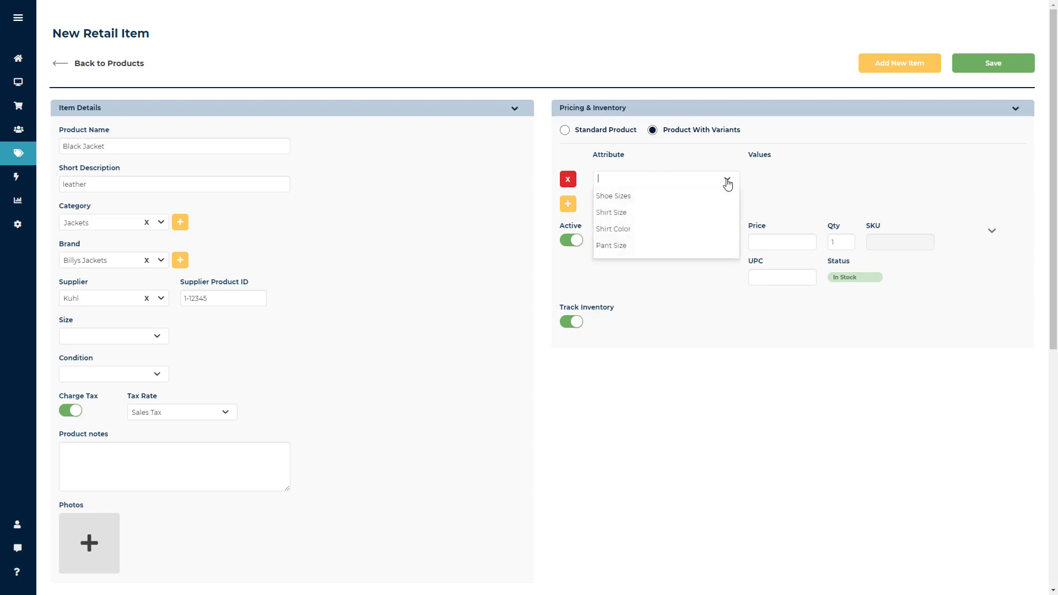
{"action": "left_click", "coordinate": [628, 215]}
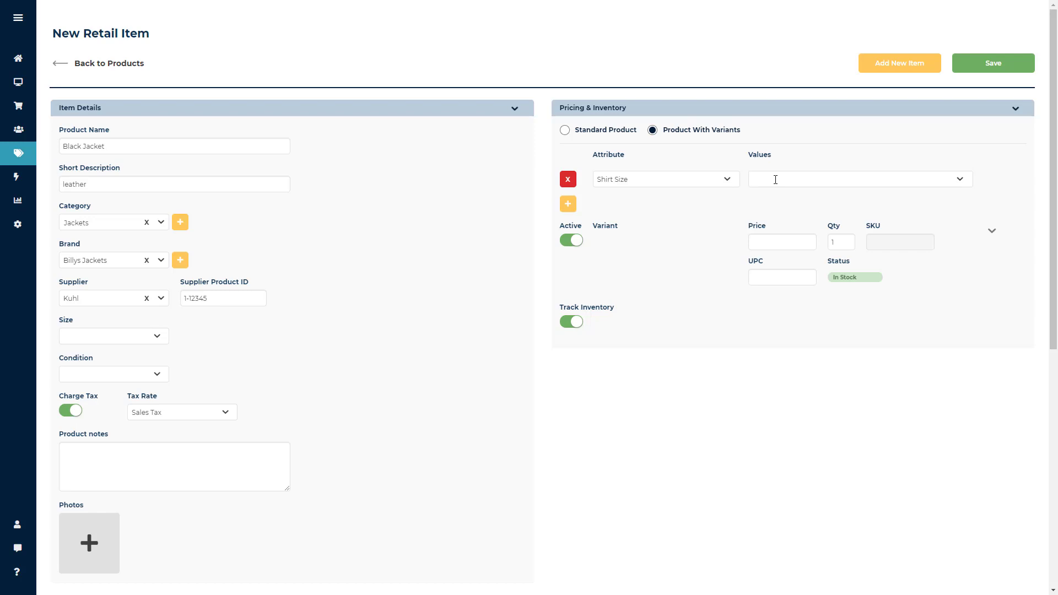
{"action": "left_click", "coordinate": [773, 179]}
{"action": "left_click", "coordinate": [768, 196]}
{"action": "left_click", "coordinate": [792, 214]}
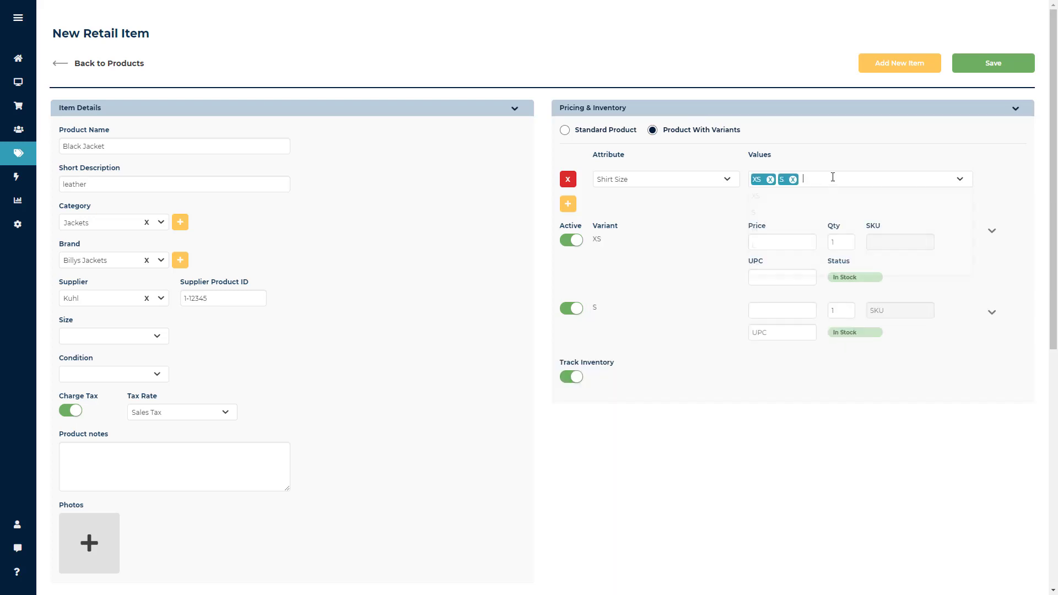
{"action": "left_click", "coordinate": [833, 178]}
{"action": "left_click", "coordinate": [842, 231]}
{"action": "left_click", "coordinate": [889, 178]}
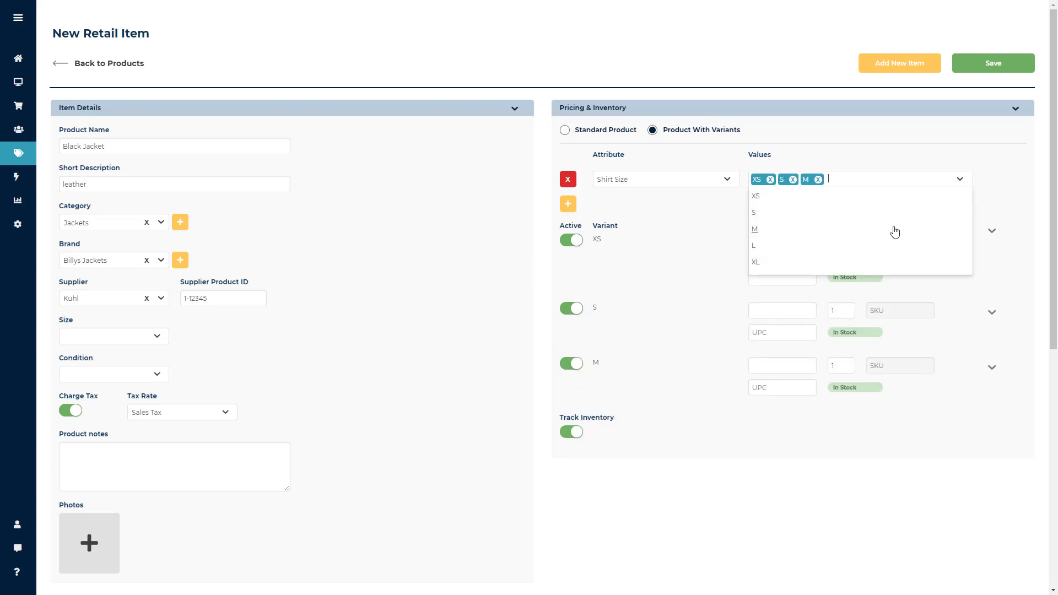
{"action": "left_click", "coordinate": [895, 247]}
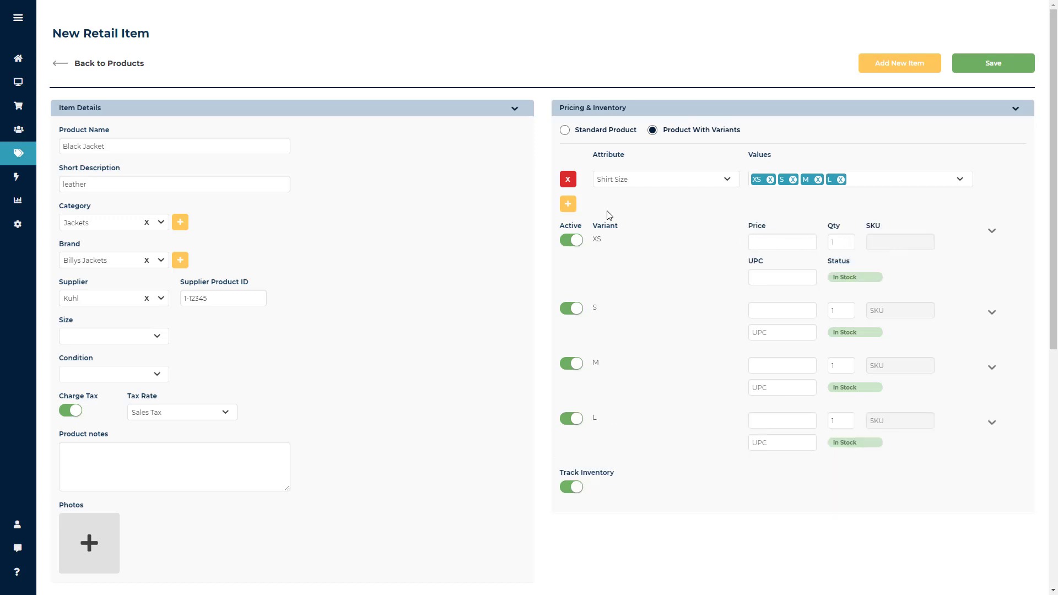
{"action": "left_click", "coordinate": [571, 207]}
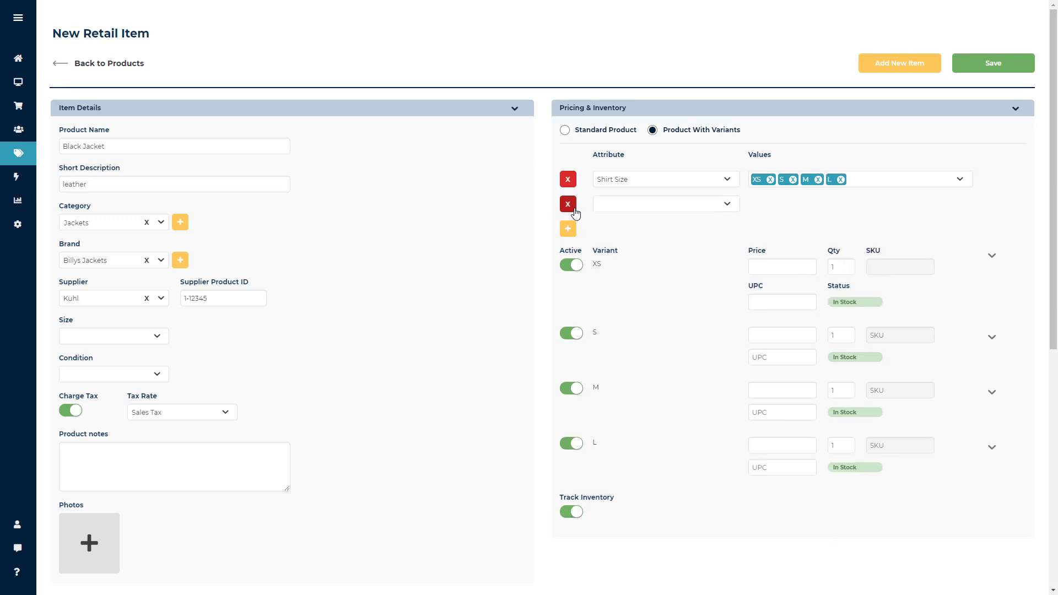
{"action": "left_click", "coordinate": [568, 204]}
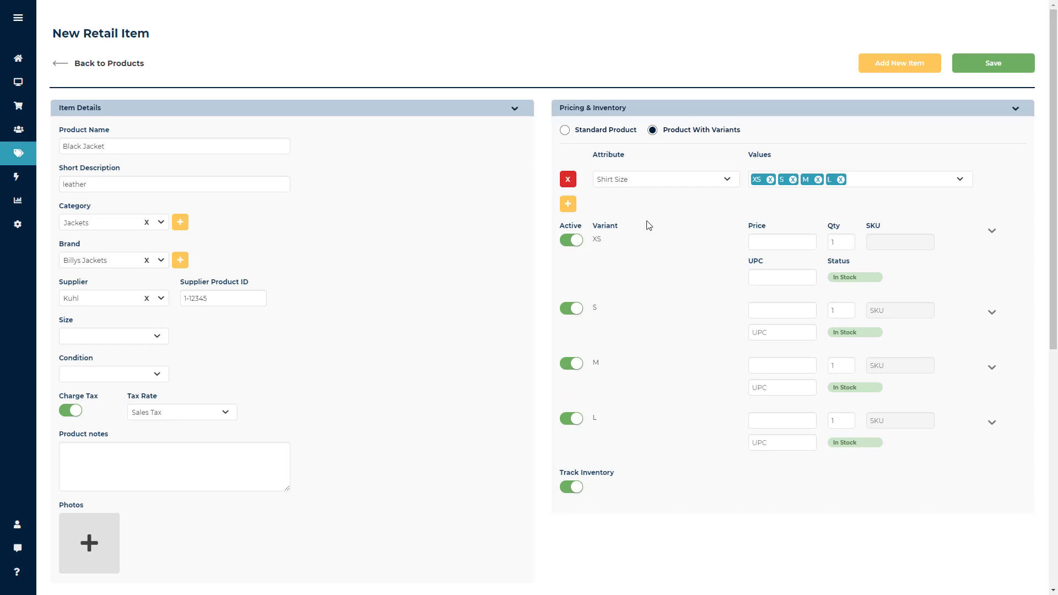
Set the XS variant's price to 35.00 and its quantity to 5.
{"action": "left_click", "coordinate": [770, 242]}
{"action": "type", "text": "35.00"}
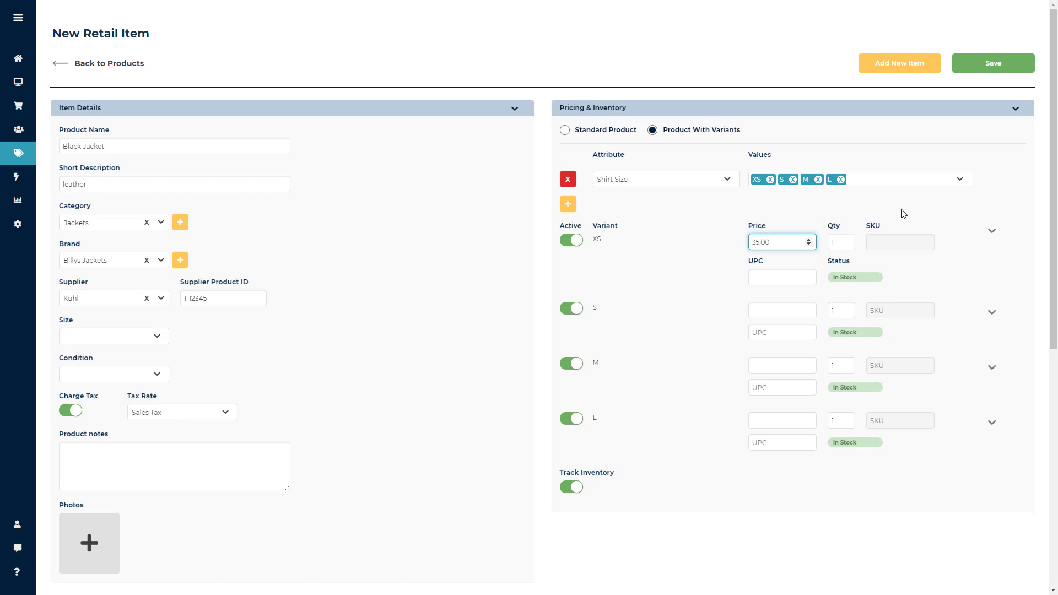
{"action": "left_click", "coordinate": [836, 244]}
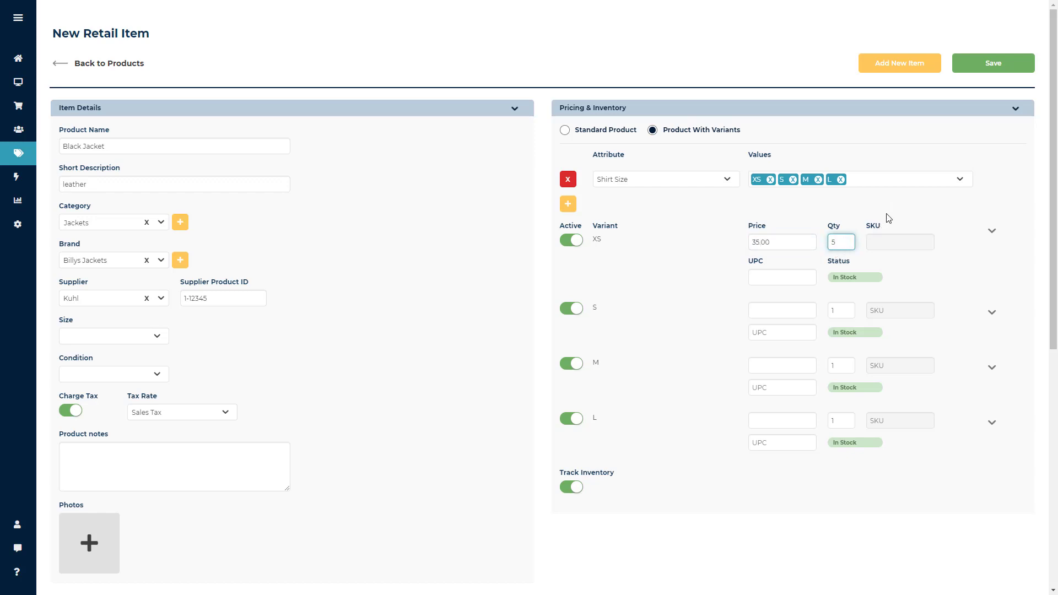
{"action": "left_click", "coordinate": [898, 224]}
Expand the XS variant's details and set its low stock threshold to 2 and cost to 12.25.
{"action": "left_click", "coordinate": [993, 235]}
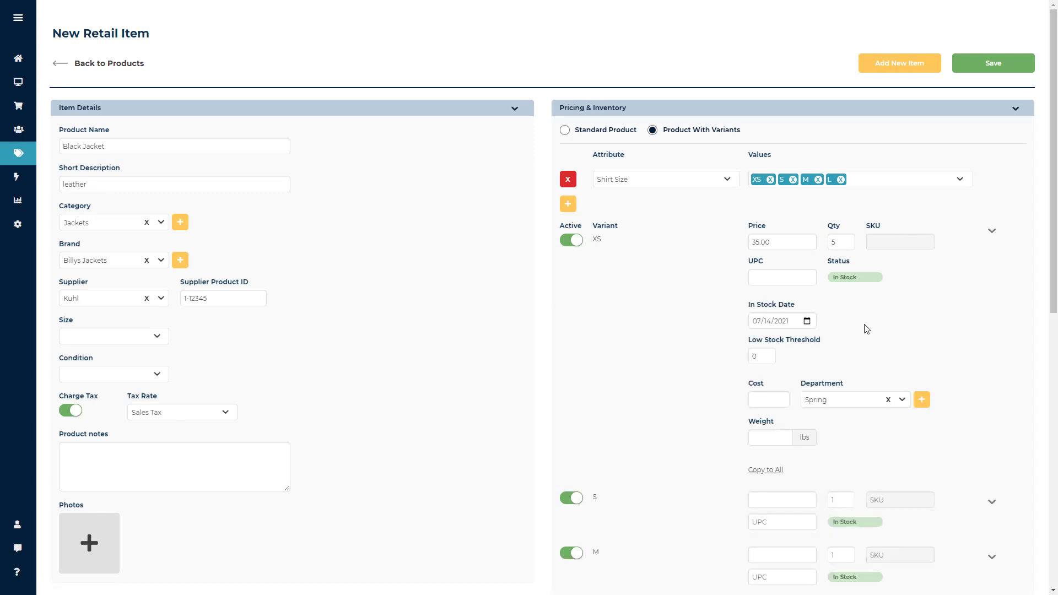
{"action": "left_click", "coordinate": [768, 355]}
{"action": "left_click", "coordinate": [769, 359]}
{"action": "left_click", "coordinate": [864, 358]}
{"action": "left_click", "coordinate": [758, 398]}
{"action": "type", "text": "12.25"}
{"action": "left_click", "coordinate": [971, 300]}
Leave the XS variant's weight empty and copy its details to all the other size variants.
{"action": "scroll", "coordinate": [971, 302], "scroll_direction": "down", "scroll_amount": 2}
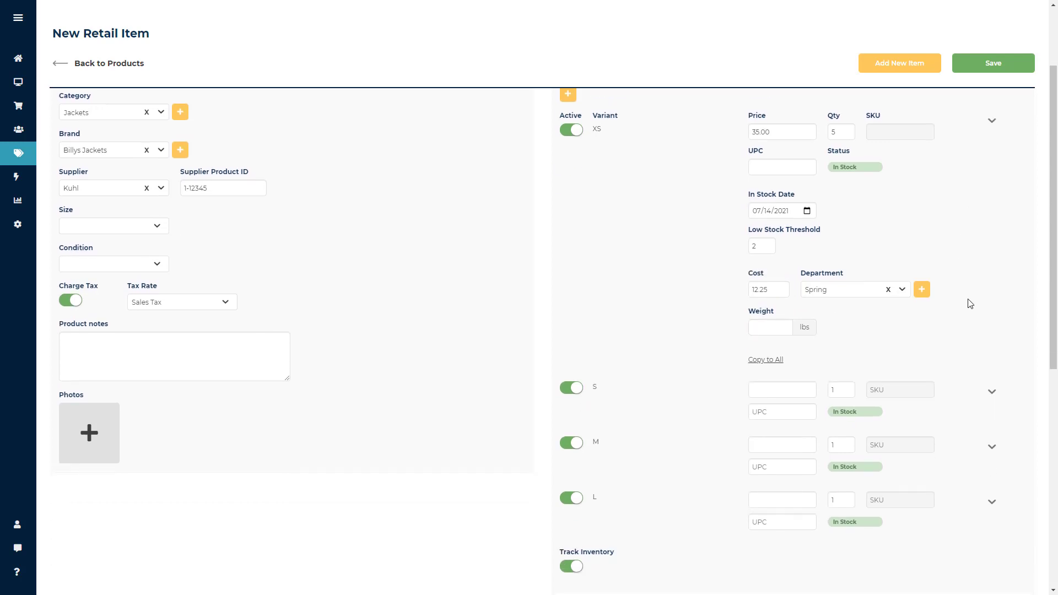
{"action": "left_click", "coordinate": [771, 326]}
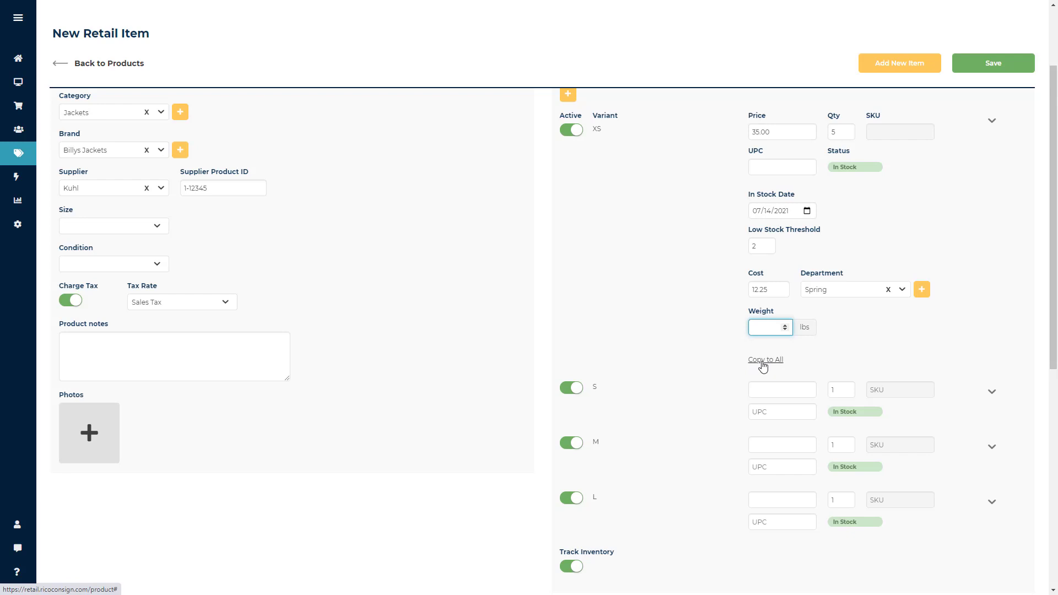
{"action": "scroll", "coordinate": [678, 371], "scroll_direction": "down", "scroll_amount": 2}
{"action": "scroll", "coordinate": [683, 368], "scroll_direction": "up", "scroll_amount": 1}
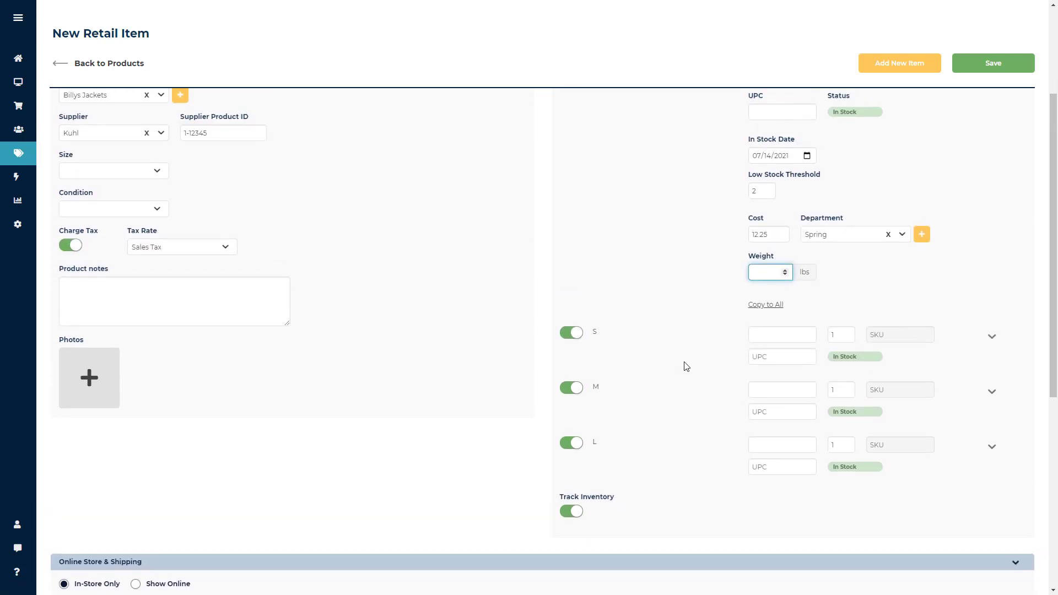
{"action": "left_click", "coordinate": [766, 304]}
{"action": "scroll", "coordinate": [709, 328], "scroll_direction": "down", "scroll_amount": 2}
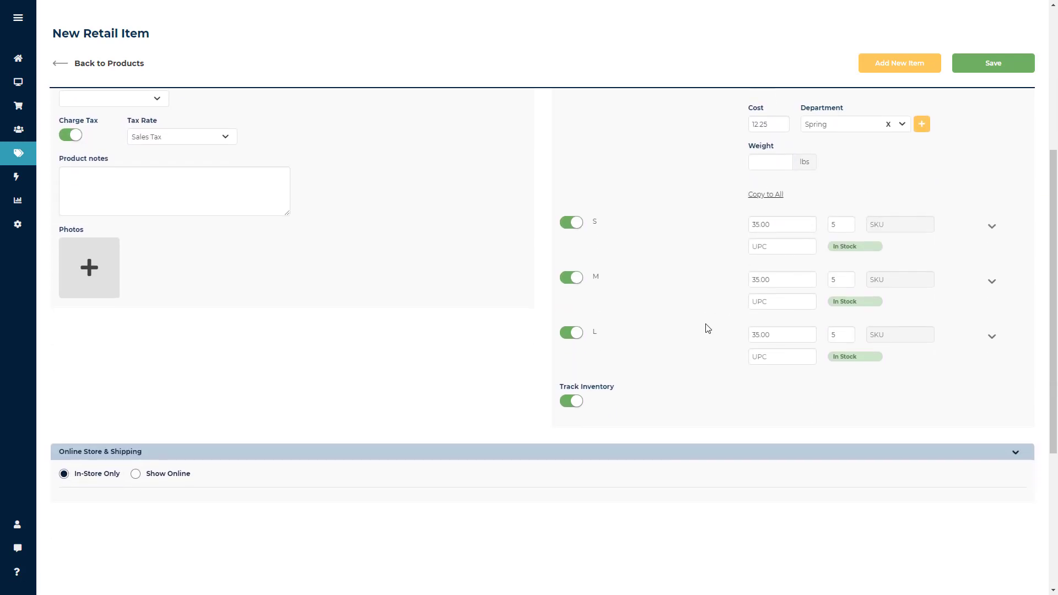
Set the item's online store option to Show Online and review its description, Featured, Shippable and Deliverable settings.
{"action": "left_click", "coordinate": [134, 477]}
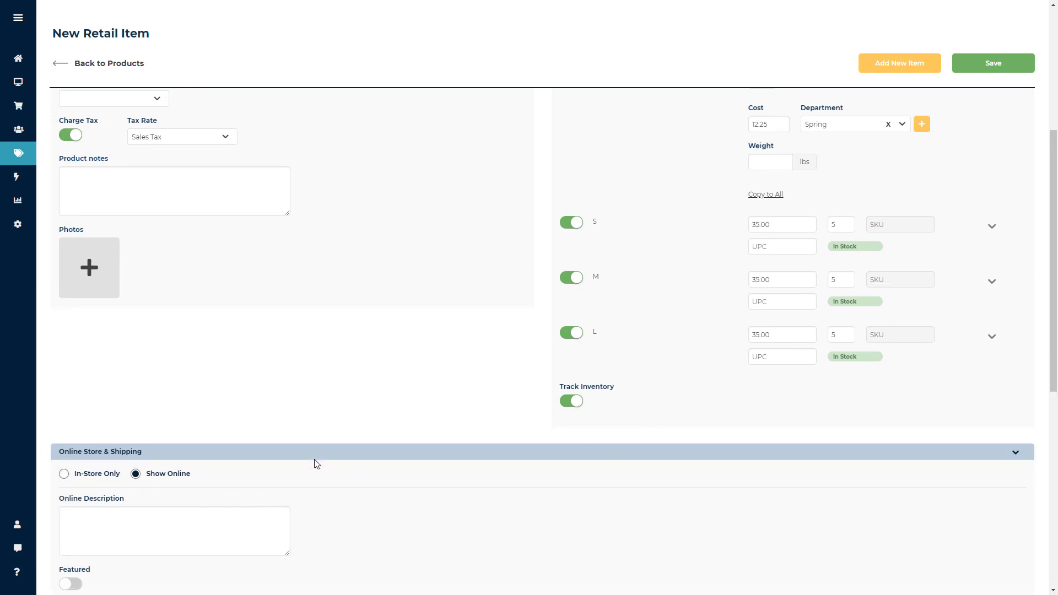
{"action": "scroll", "coordinate": [317, 461], "scroll_direction": "down", "scroll_amount": 2}
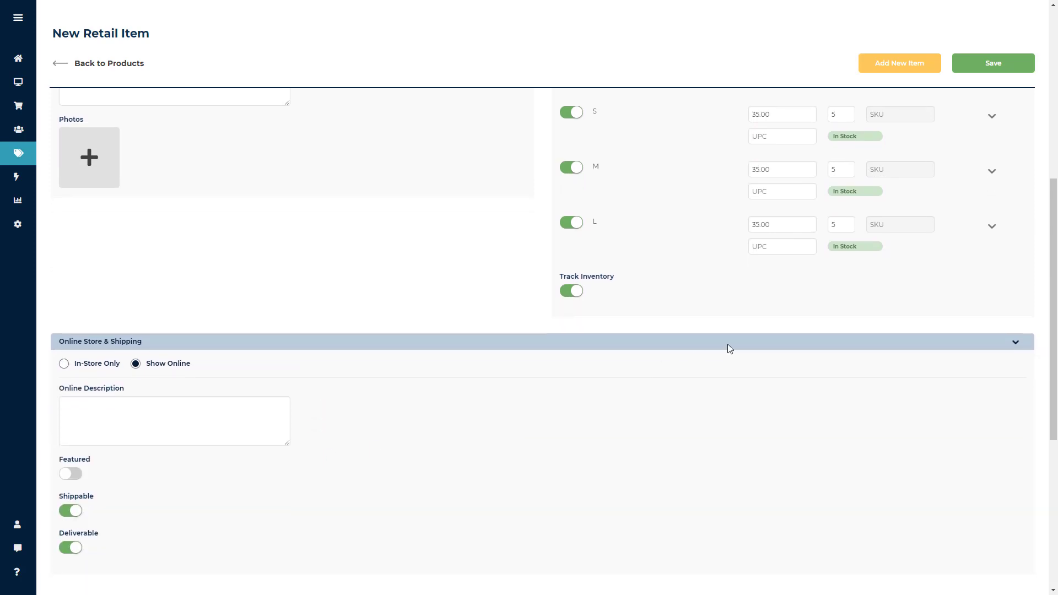
Try to save the new item, check the form for errors and return to the products list.
{"action": "left_click", "coordinate": [976, 72]}
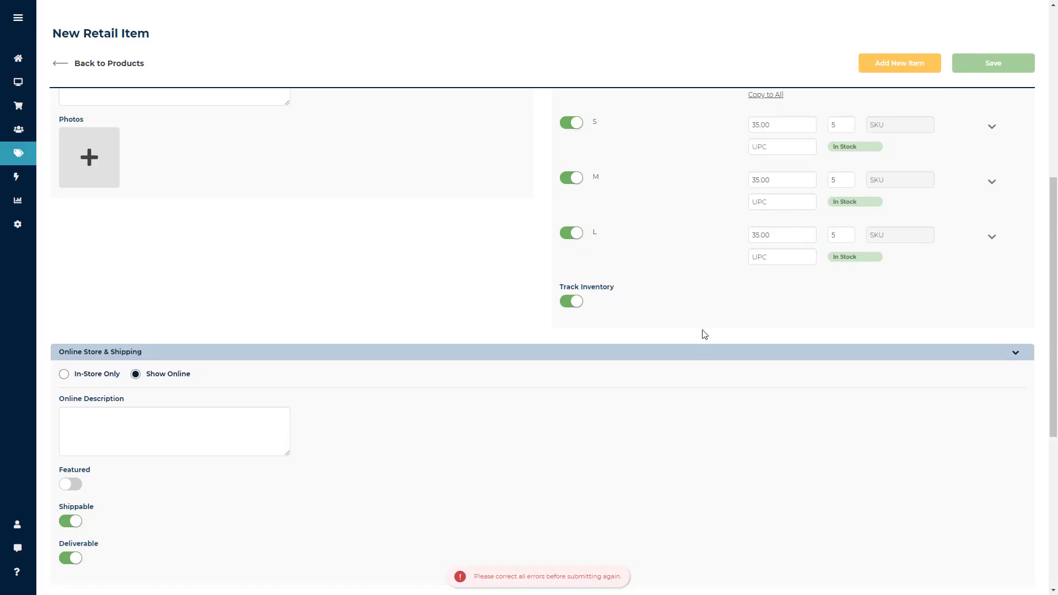
{"action": "scroll", "coordinate": [704, 332], "scroll_direction": "up", "scroll_amount": 7}
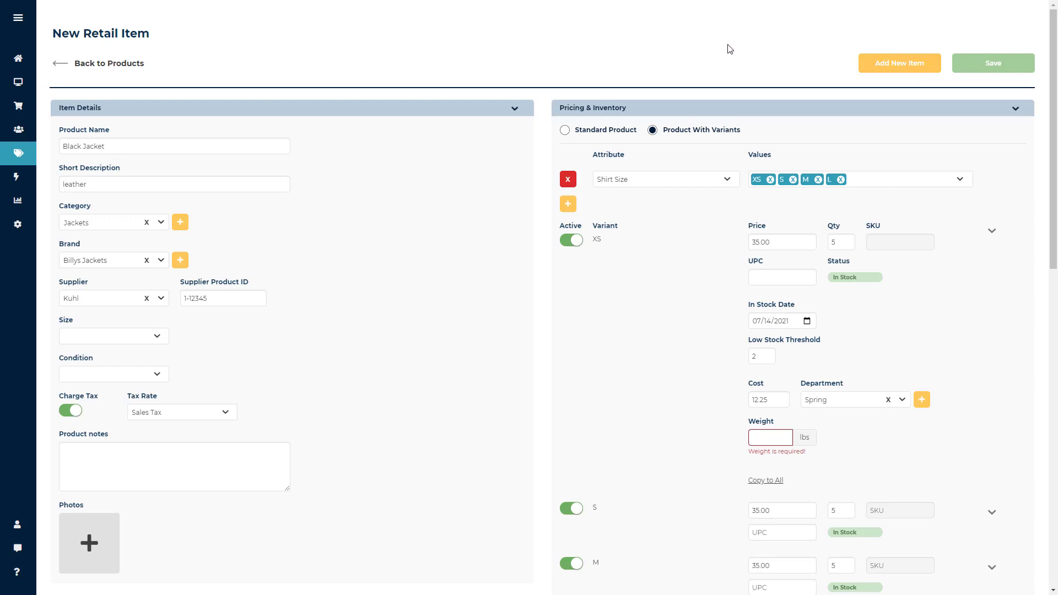
{"action": "left_click", "coordinate": [116, 65]}
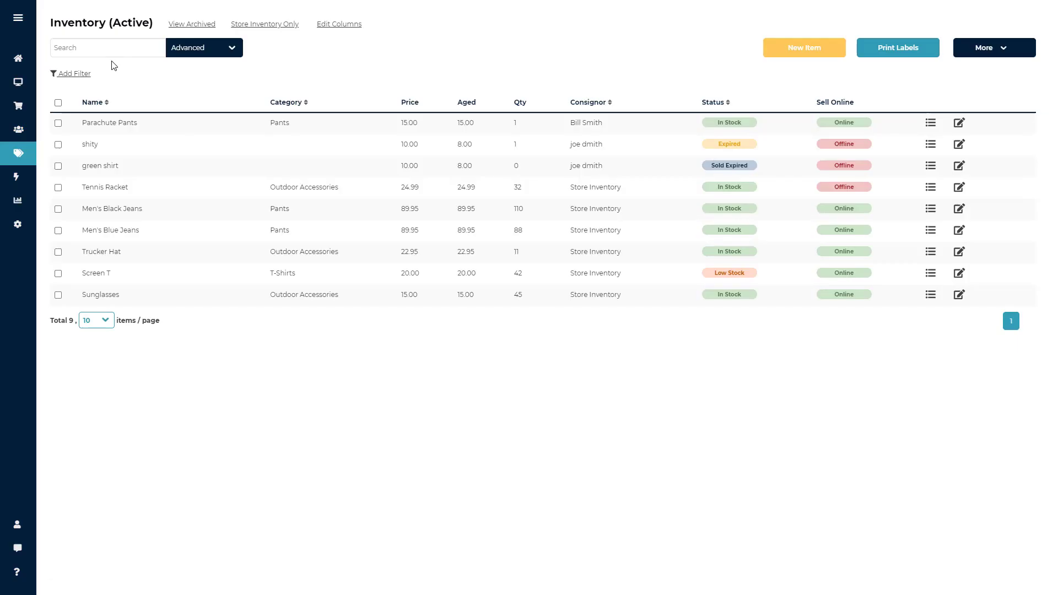